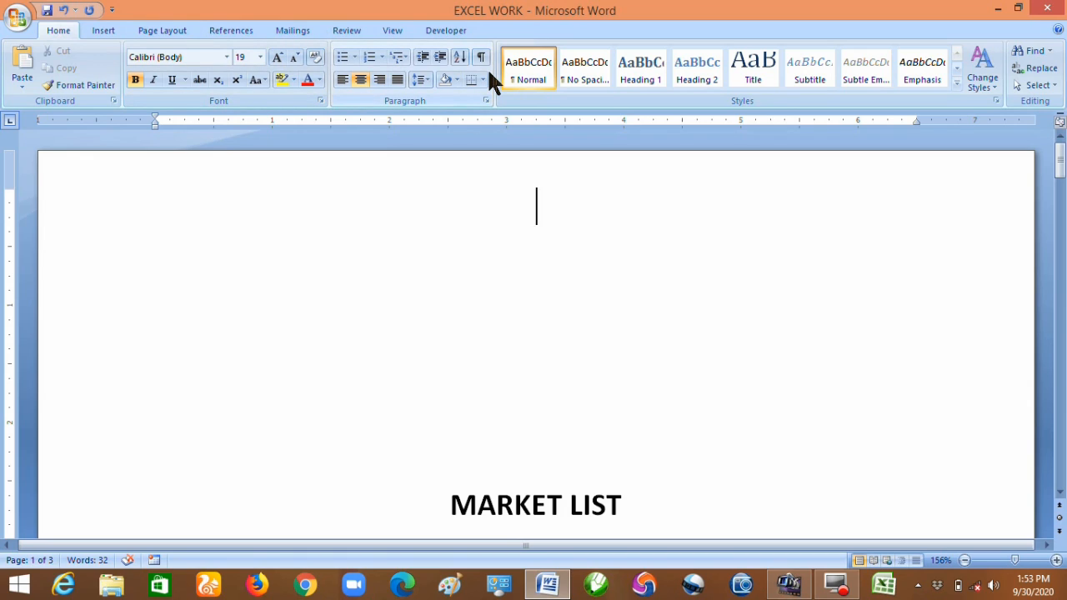
Step: Insert an Excel spreadsheet above the MARKET LIST heading, enter S/N in cell A1, and return to the document
{"action": "left_click", "coordinate": [103, 30]}
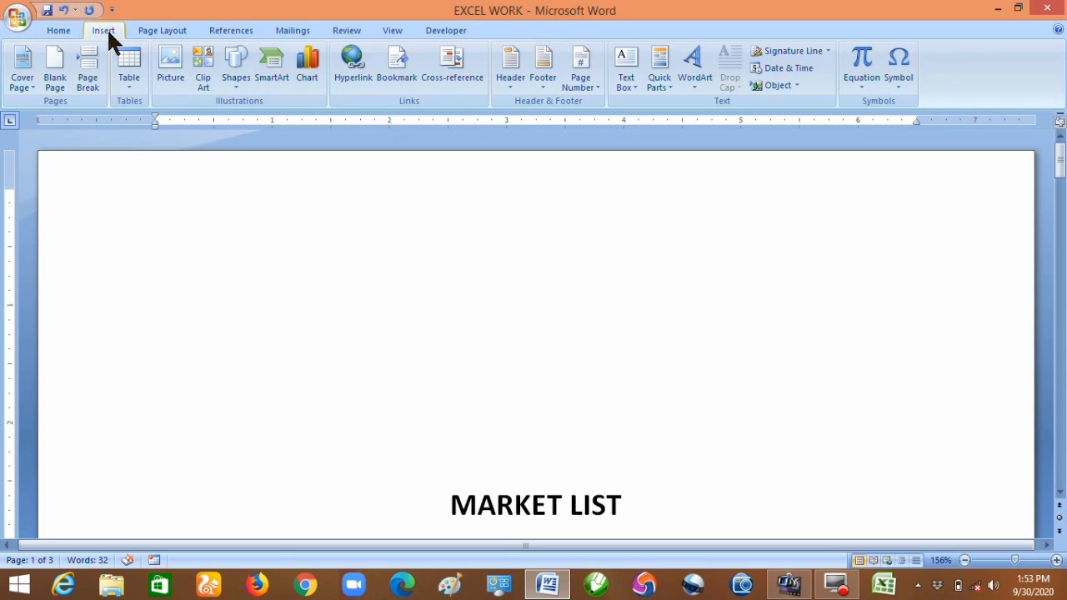
{"action": "left_click", "coordinate": [129, 60]}
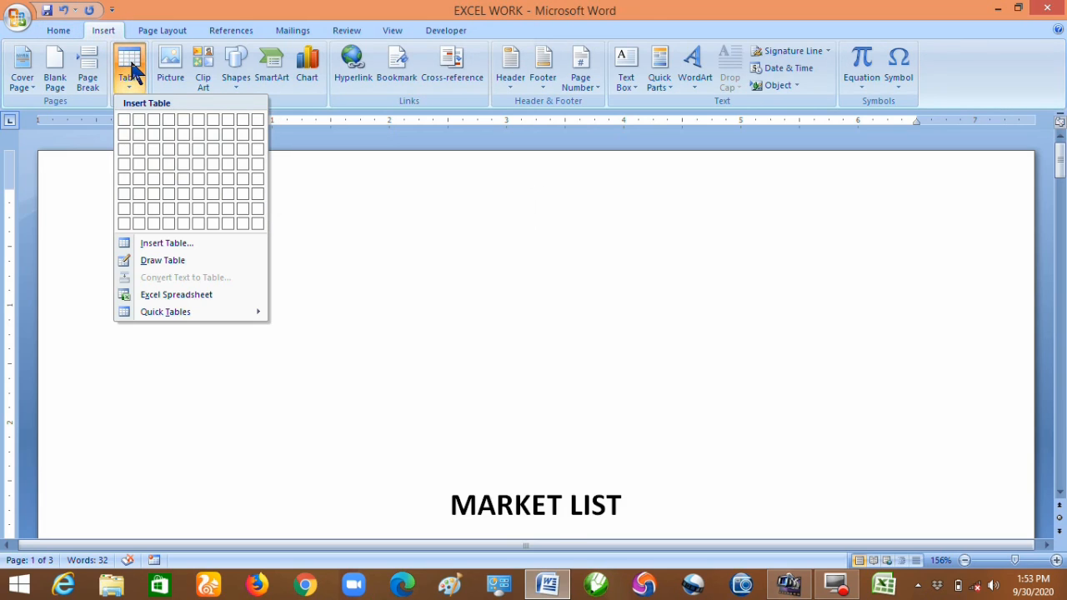
{"action": "left_click", "coordinate": [168, 298]}
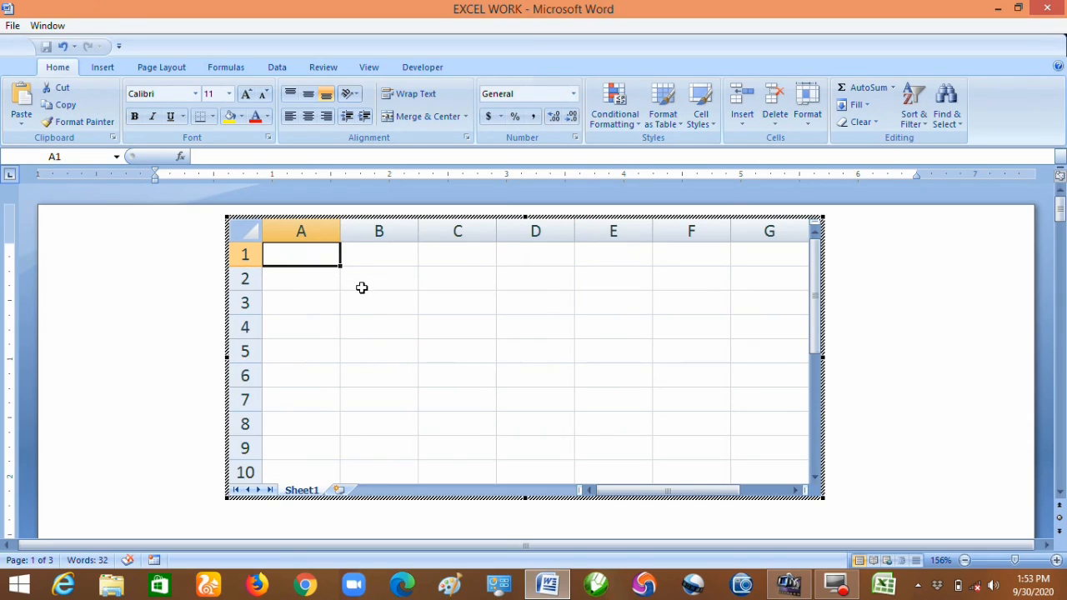
{"action": "left_click", "coordinate": [307, 280]}
{"action": "left_click", "coordinate": [310, 259]}
{"action": "type", "text": "S/N"}
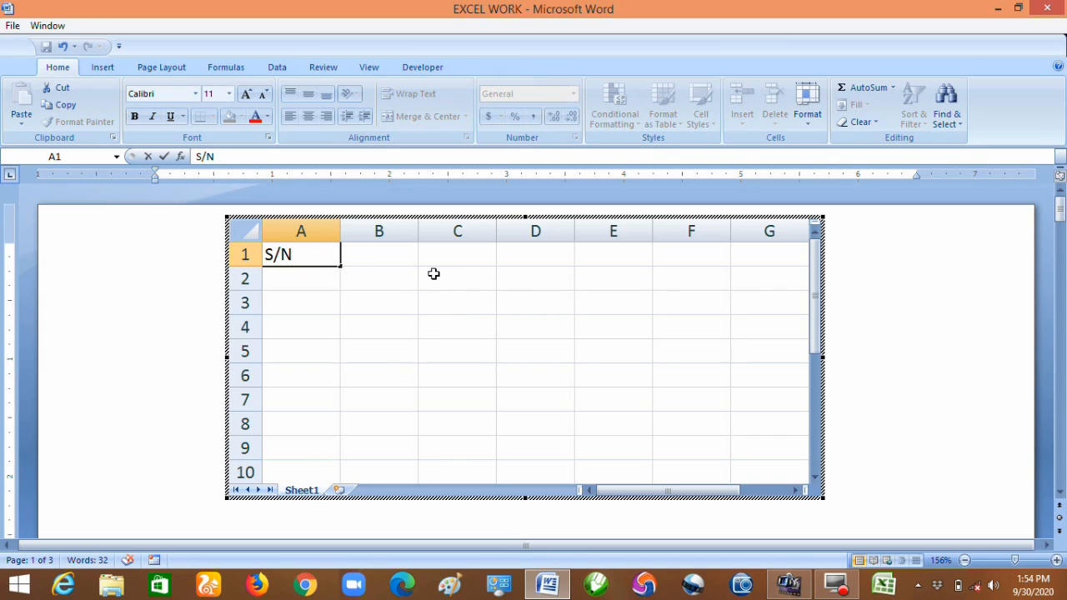
{"action": "left_click", "coordinate": [892, 477]}
{"action": "left_click", "coordinate": [888, 420]}
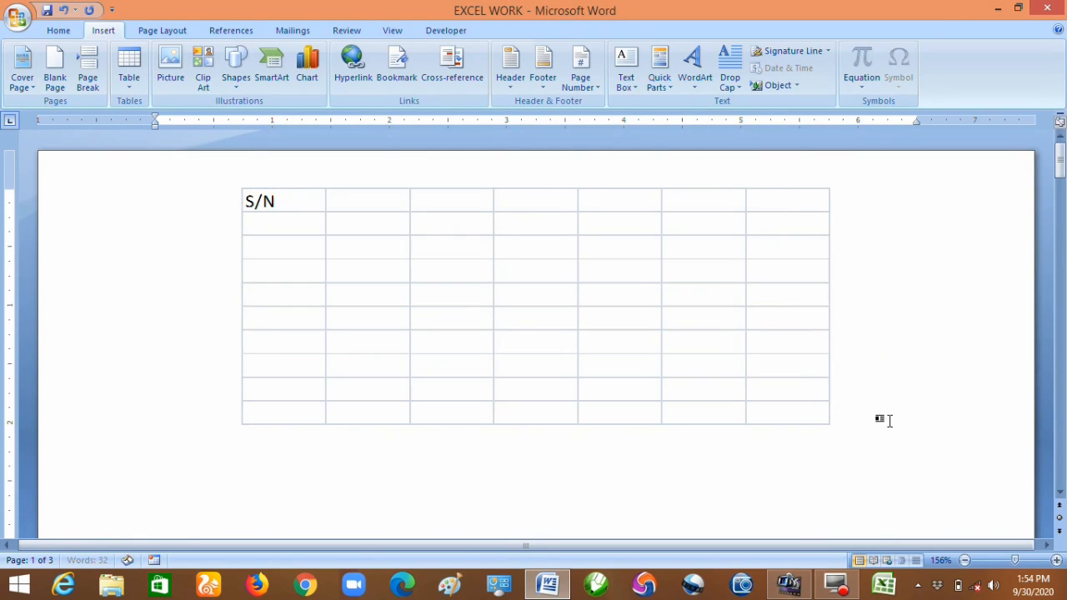
Step: Remove the newly inserted spreadsheet and the blank lines above the MARKET LIST heading
{"action": "key", "text": "BackSpace"}
{"action": "key", "text": "ctrl+z"}
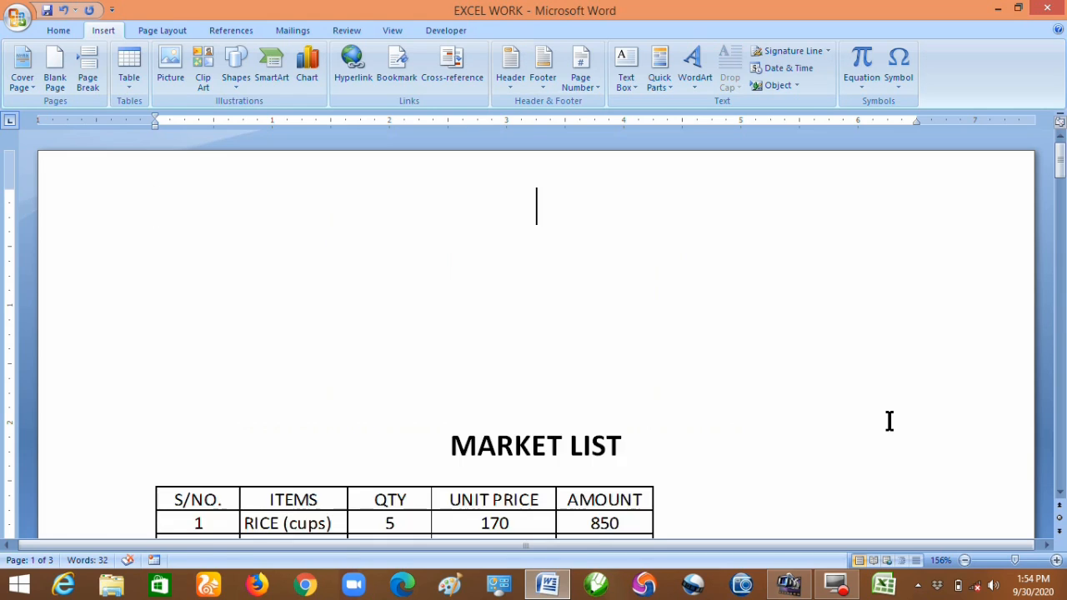
{"action": "key", "text": "Delete"}
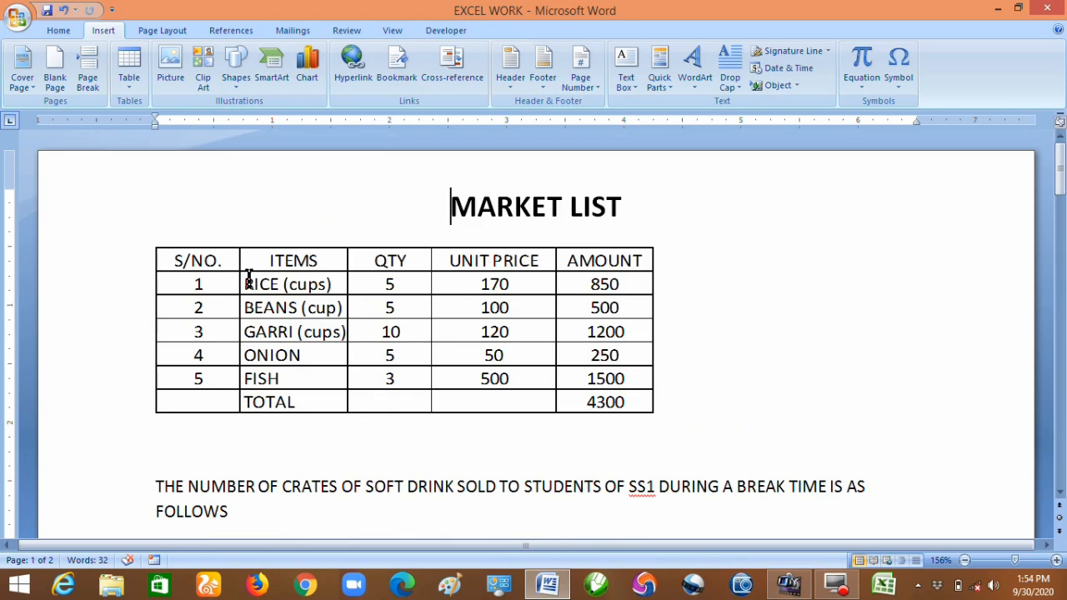
Step: Open the market list spreadsheet for editing, clear the AMOUNT cells E2 to E7, and return to the document
{"action": "double_click", "coordinate": [260, 264]}
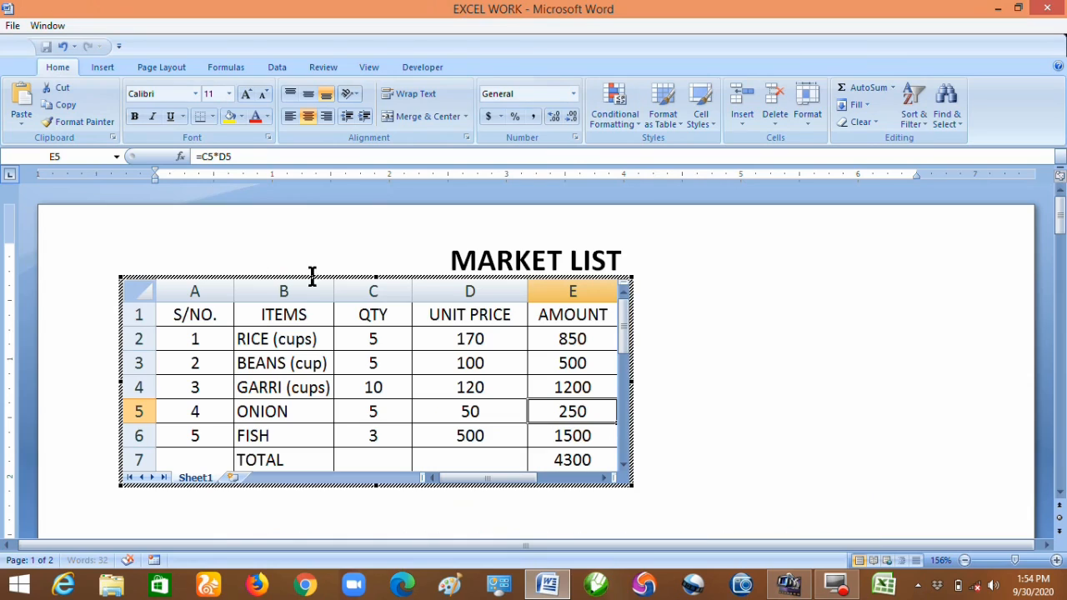
{"action": "left_click_drag", "start_coordinate": [540, 335], "coordinate": [574, 457]}
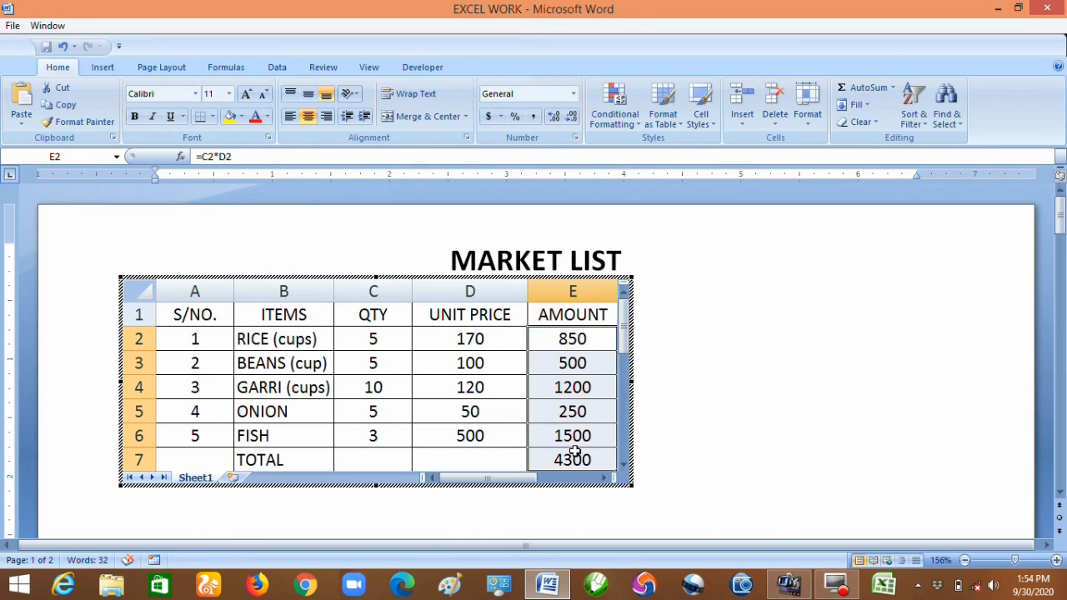
{"action": "key", "text": "Delete"}
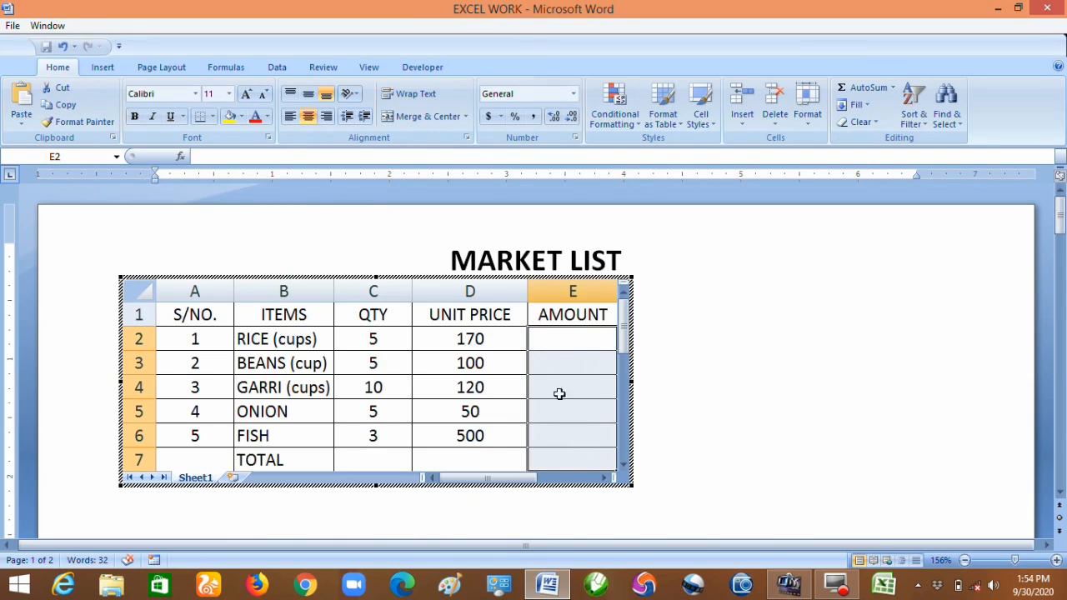
{"action": "left_click", "coordinate": [655, 337]}
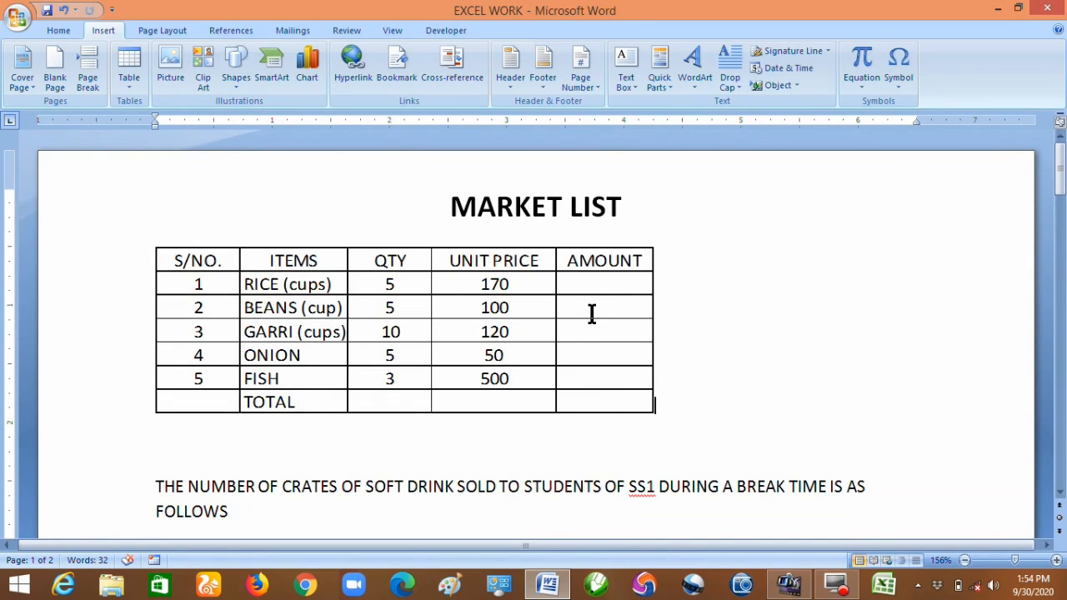
Step: Reopen the market list spreadsheet and correct the item in cell B3 to BEANS (cups)
{"action": "left_click", "coordinate": [333, 307]}
{"action": "double_click", "coordinate": [327, 319]}
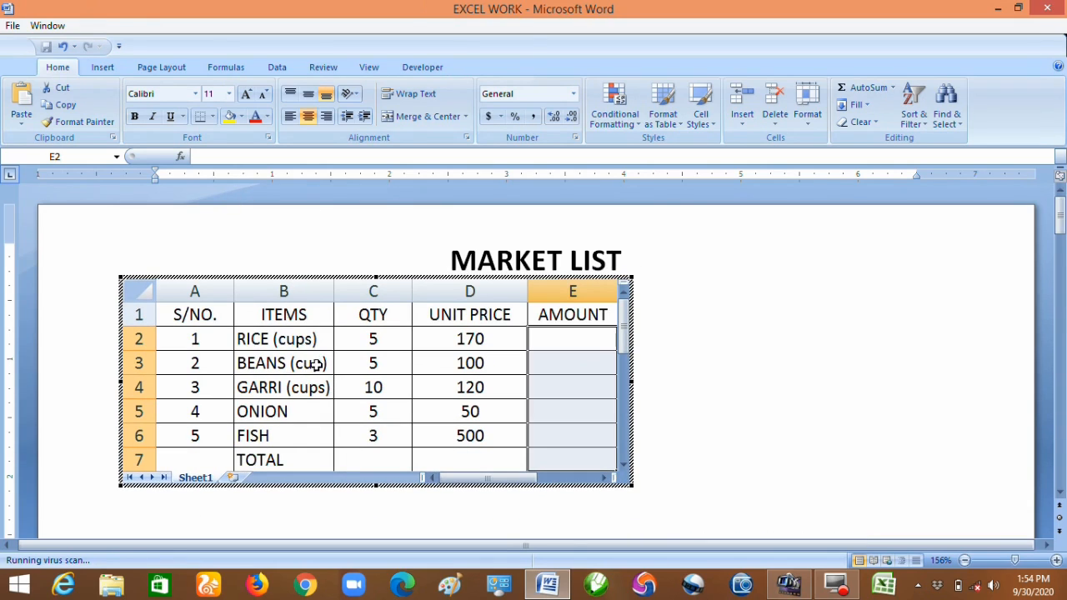
{"action": "left_click", "coordinate": [319, 364]}
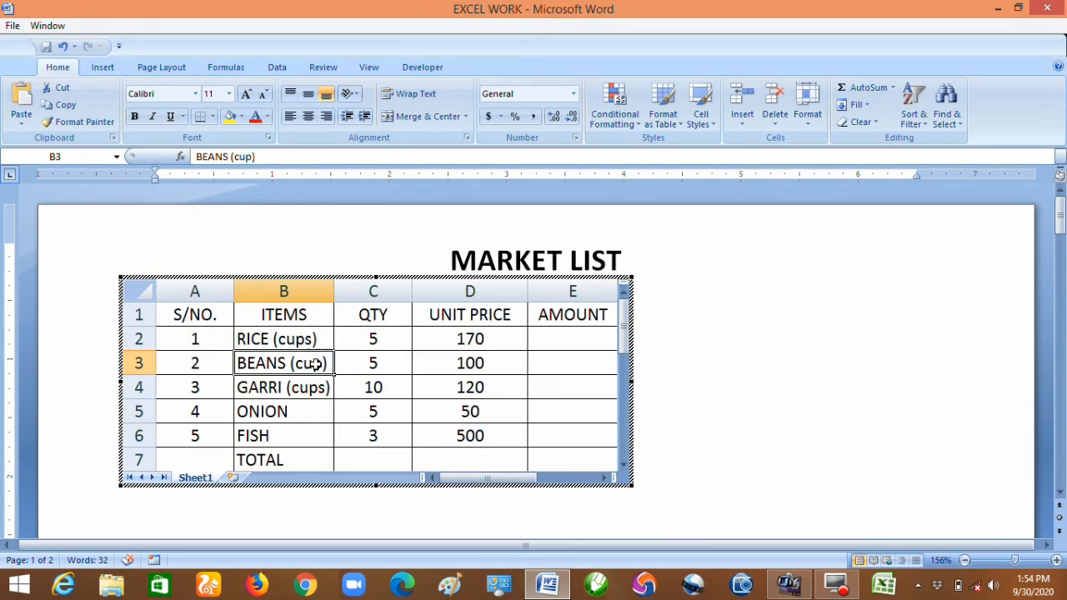
{"action": "left_click", "coordinate": [253, 158]}
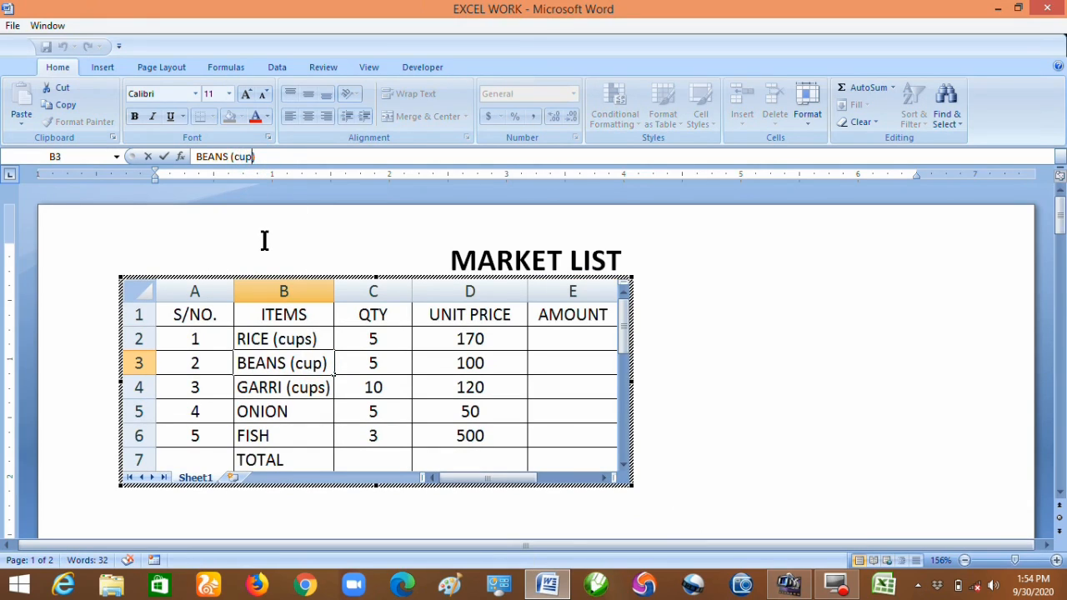
{"action": "type", "text": "S"}
{"action": "key", "text": "BackSpace"}
{"action": "type", "text": "s"}
{"action": "left_click", "coordinate": [225, 67]}
{"action": "left_click", "coordinate": [278, 67]}
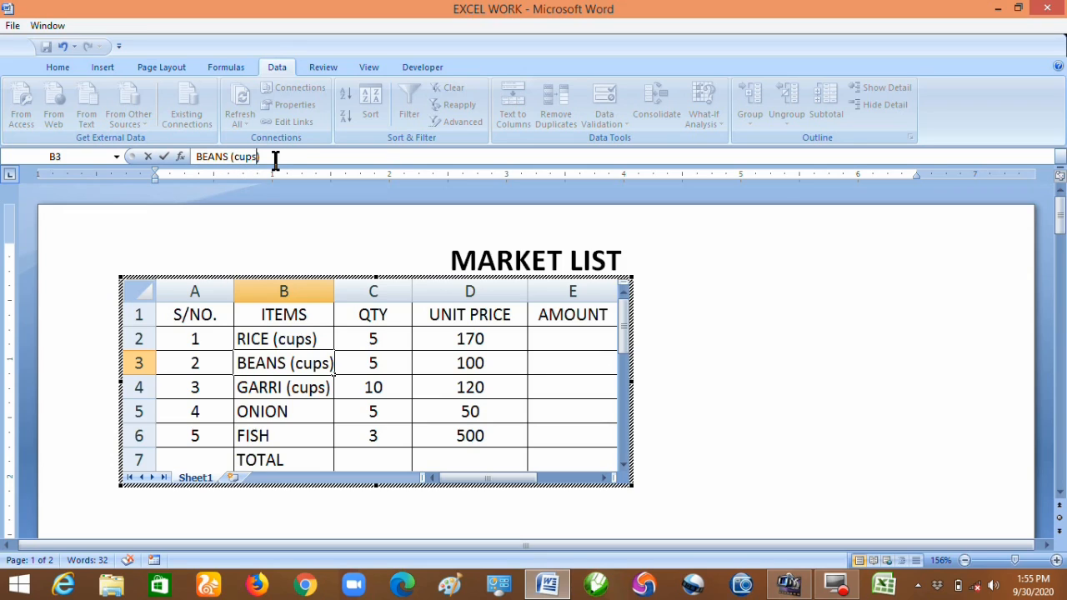
{"action": "left_click", "coordinate": [202, 312]}
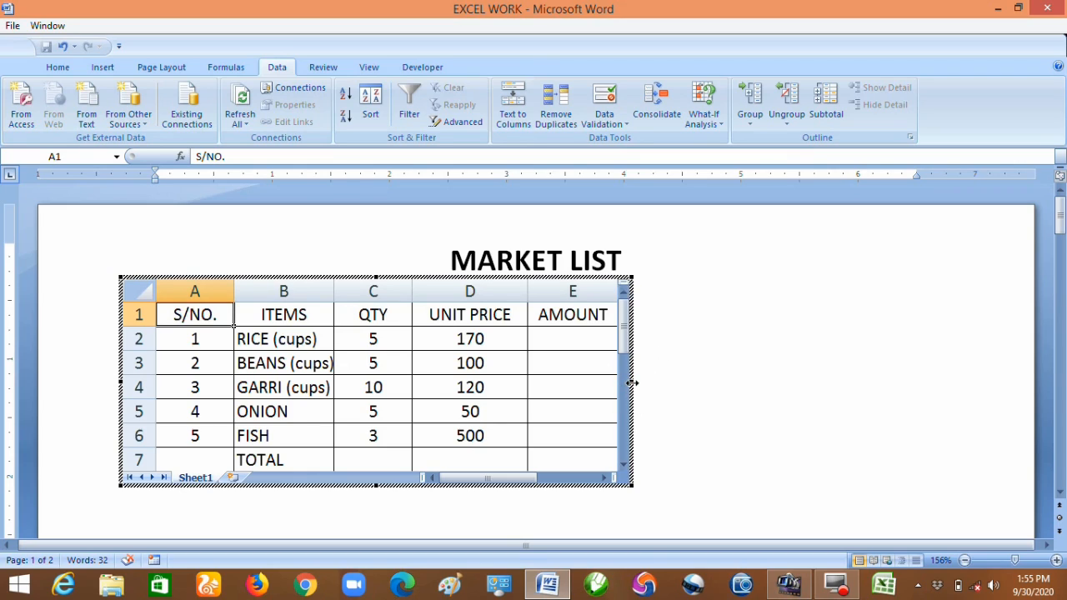
Step: Try widening the embedded spreadsheet frame to column H and lengthening it to row 9, restoring its size each time
{"action": "left_click_drag", "start_coordinate": [631, 383], "coordinate": [878, 372]}
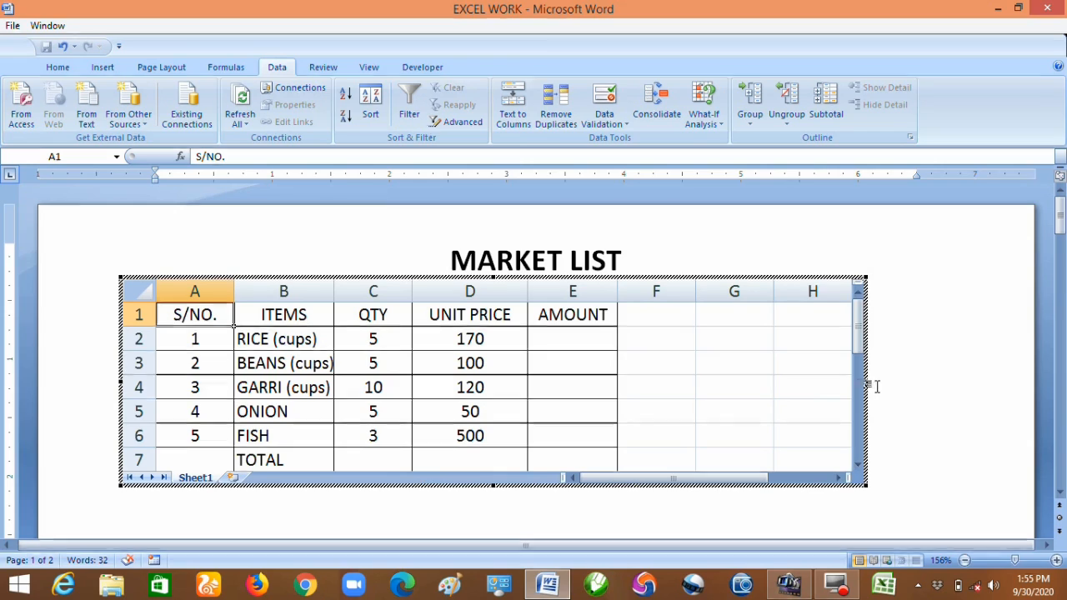
{"action": "left_click_drag", "start_coordinate": [865, 382], "coordinate": [631, 416]}
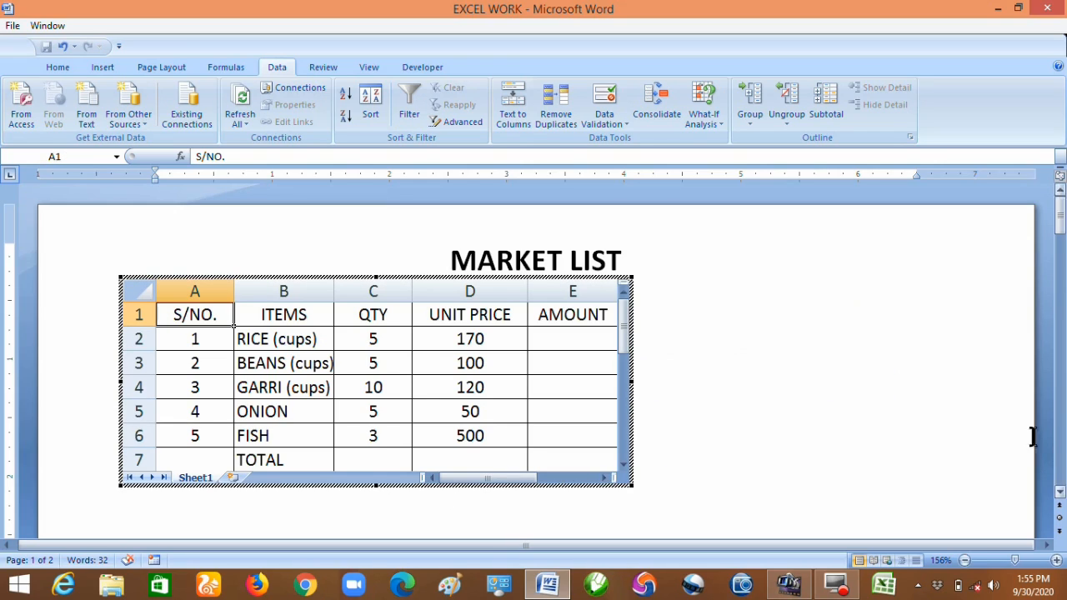
{"action": "left_click_drag", "start_coordinate": [375, 488], "coordinate": [375, 538]}
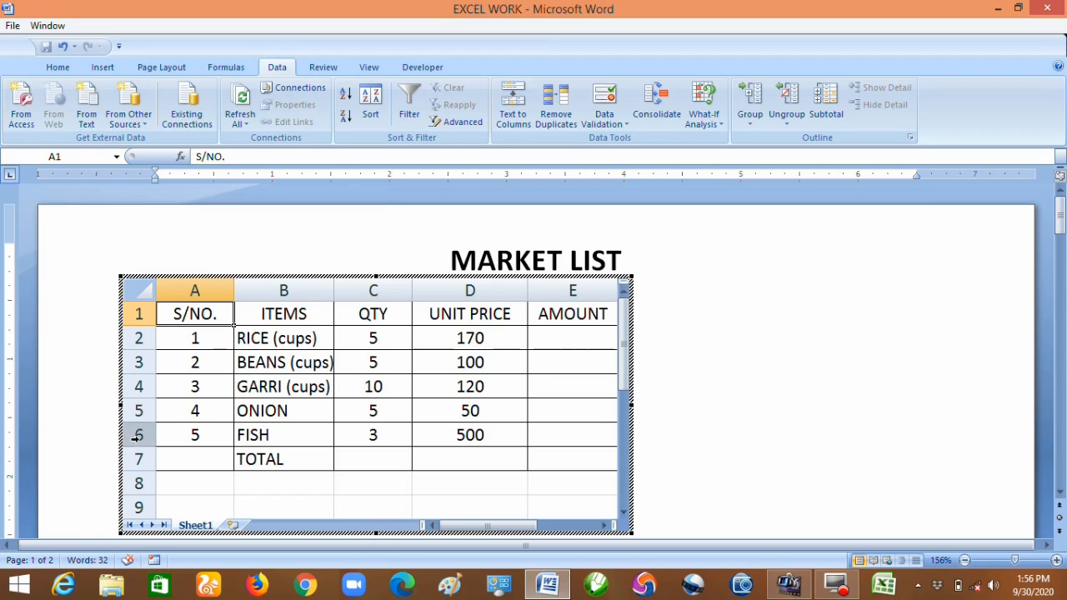
{"action": "left_click_drag", "start_coordinate": [378, 532], "coordinate": [381, 483]}
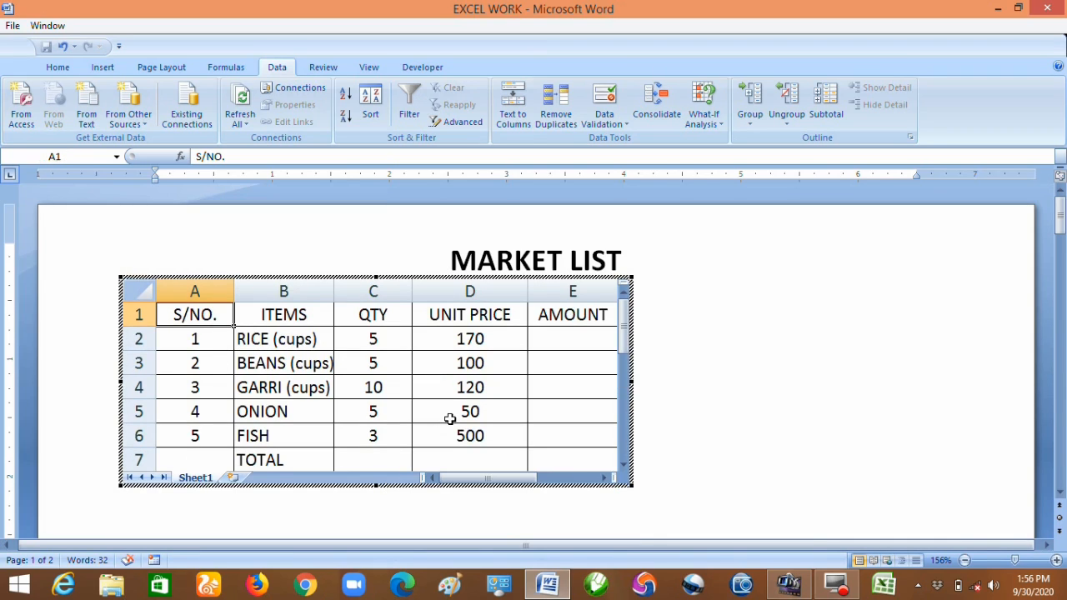
Step: Enter the formula =c2*d2 in cell E2 to calculate the rice amount from quantity and unit price
{"action": "left_click", "coordinate": [568, 343]}
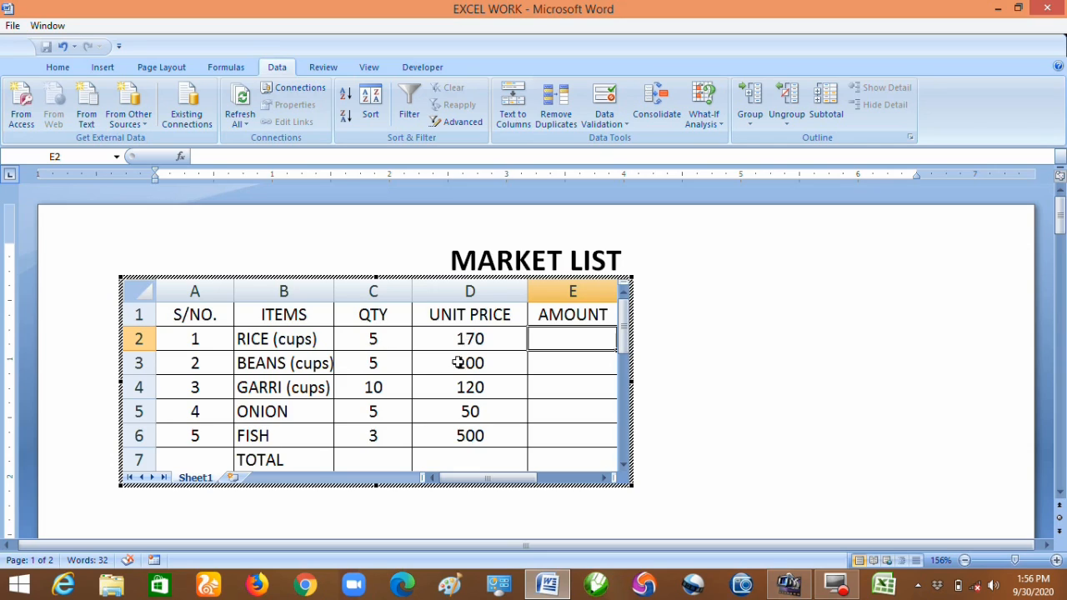
{"action": "left_click", "coordinate": [542, 340]}
{"action": "type", "text": "="}
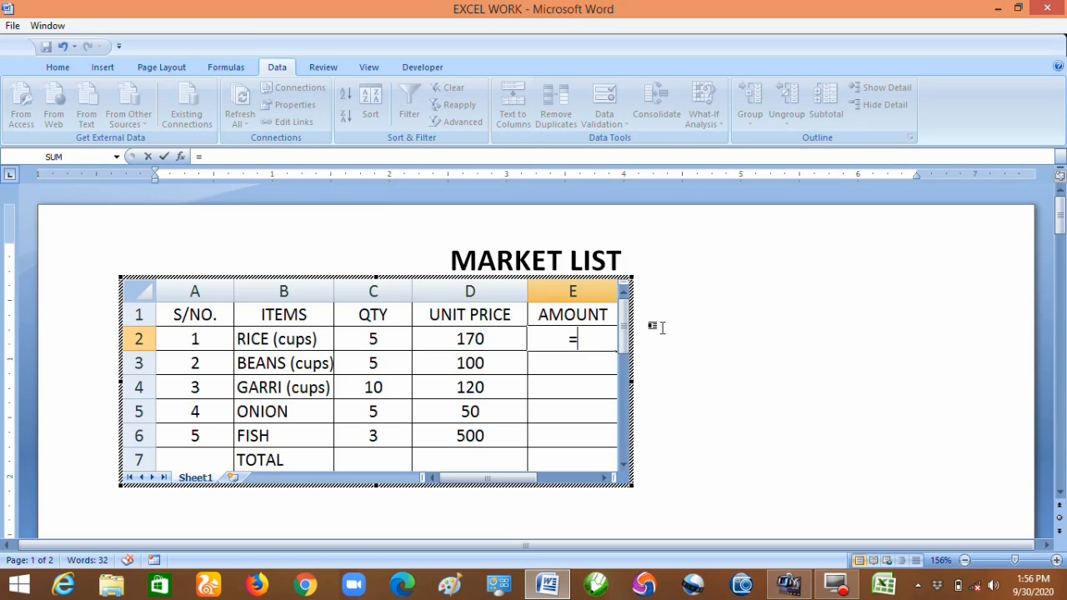
{"action": "type", "text": "c"}
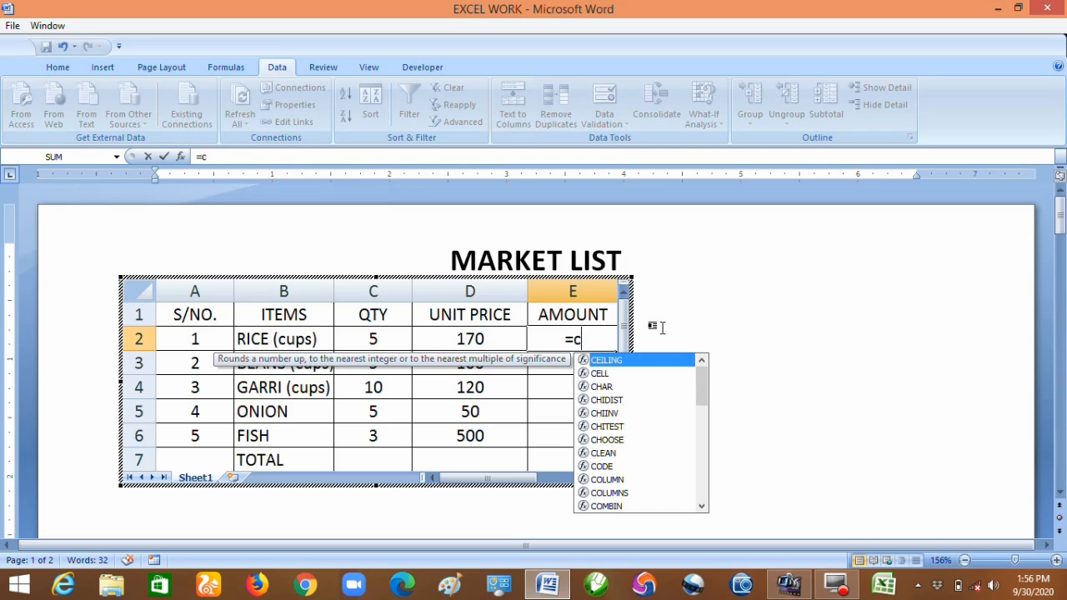
{"action": "type", "text": "2"}
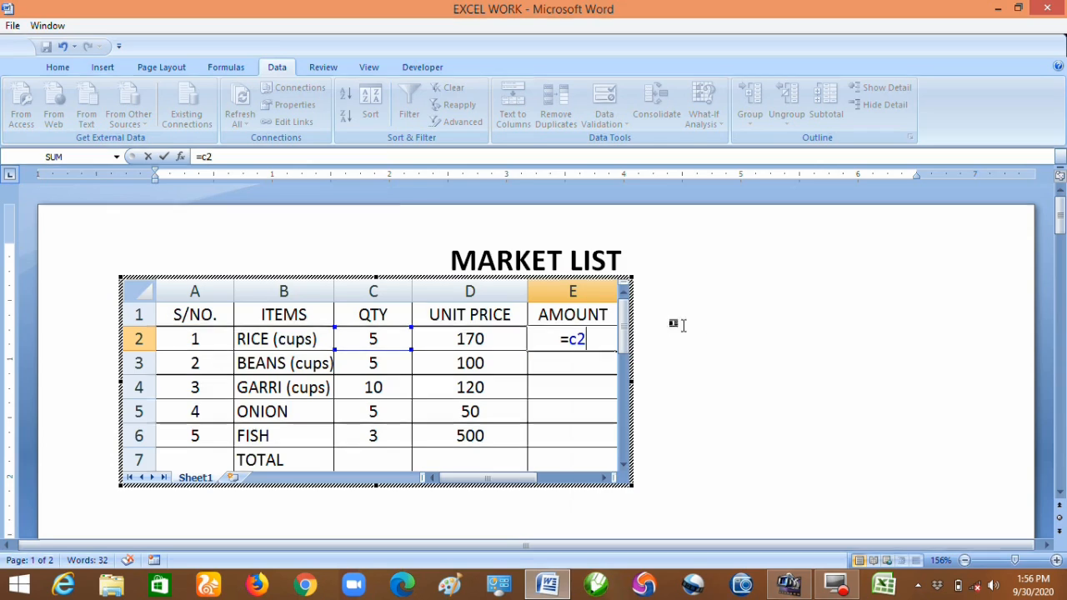
{"action": "type", "text": "*"}
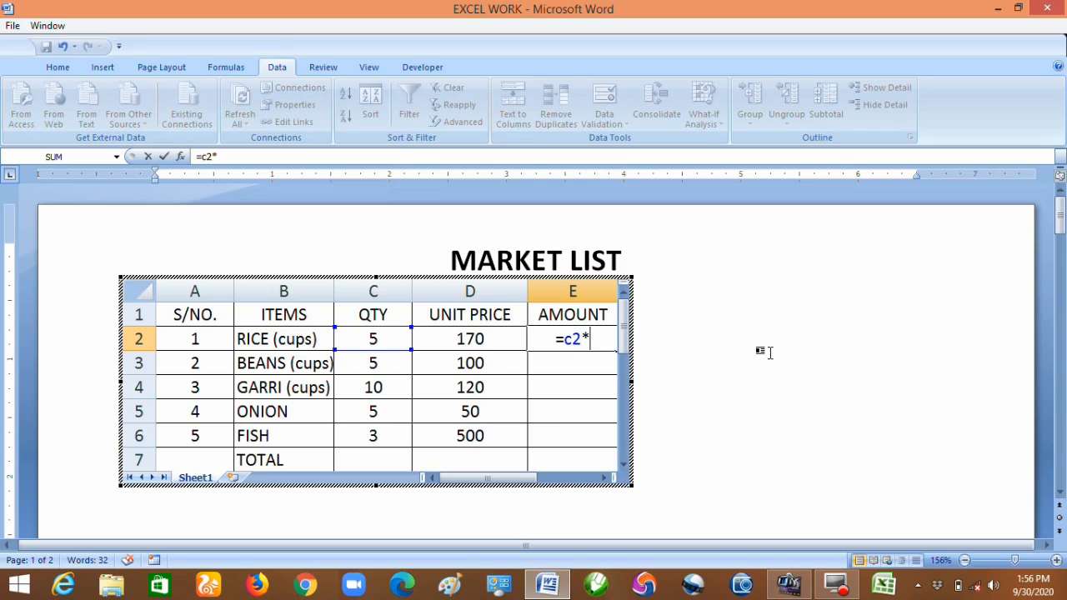
{"action": "type", "text": "d2"}
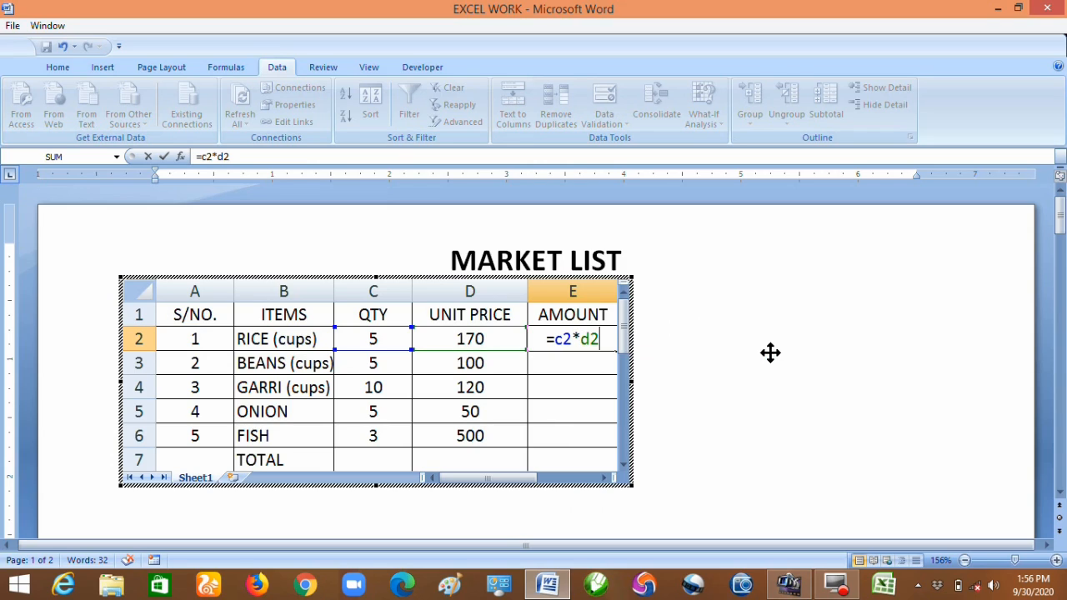
{"action": "key", "text": "Return"}
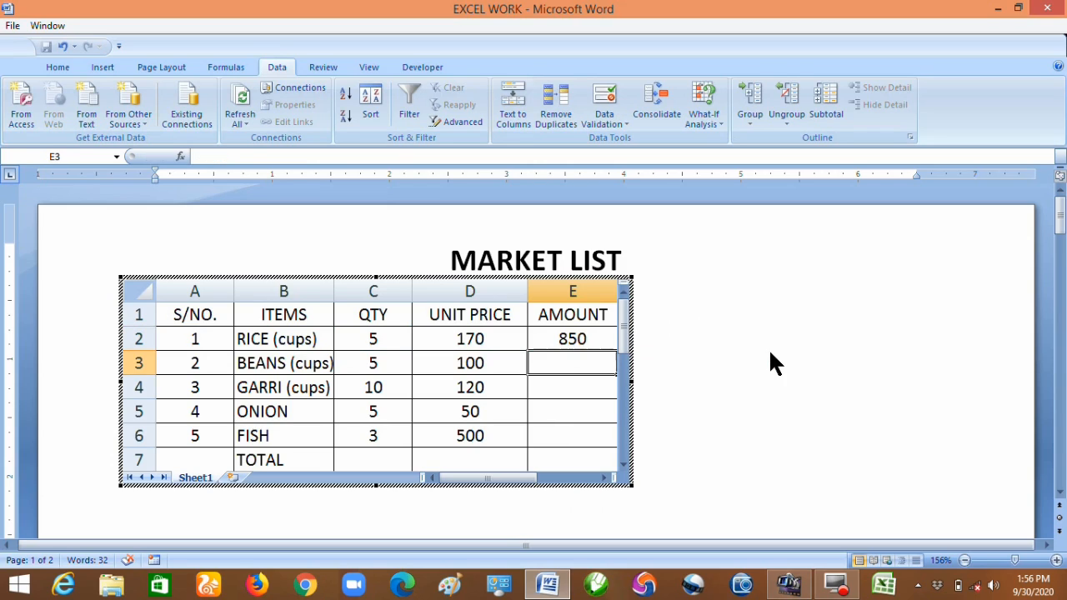
Step: Widen the spreadsheet frame to show column F and fill the E2 amount formula down to cell E6
{"action": "left_click", "coordinate": [590, 336]}
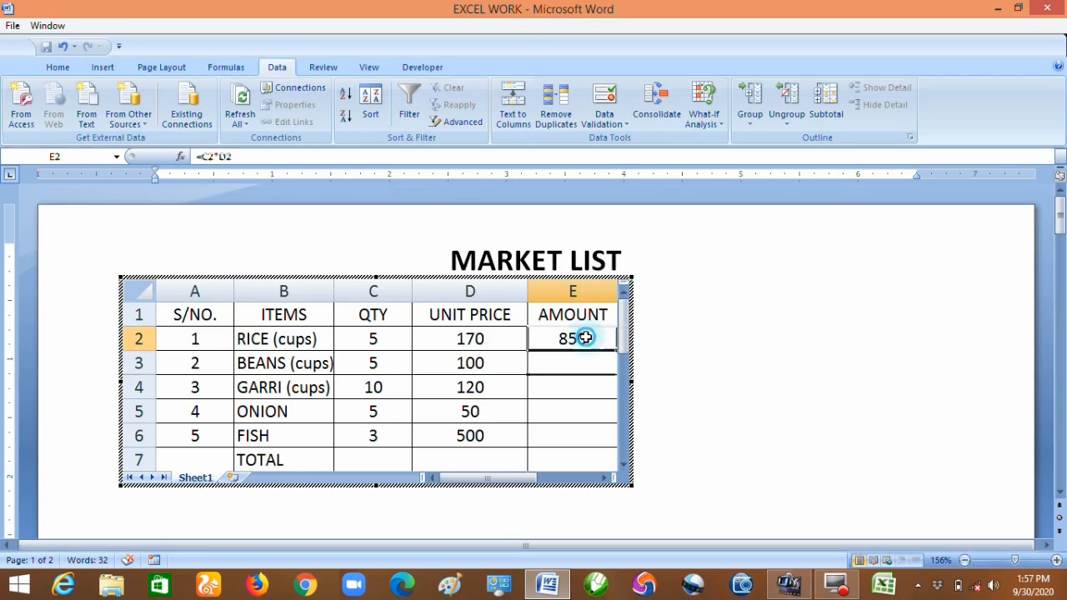
{"action": "left_click_drag", "start_coordinate": [634, 377], "coordinate": [695, 376]}
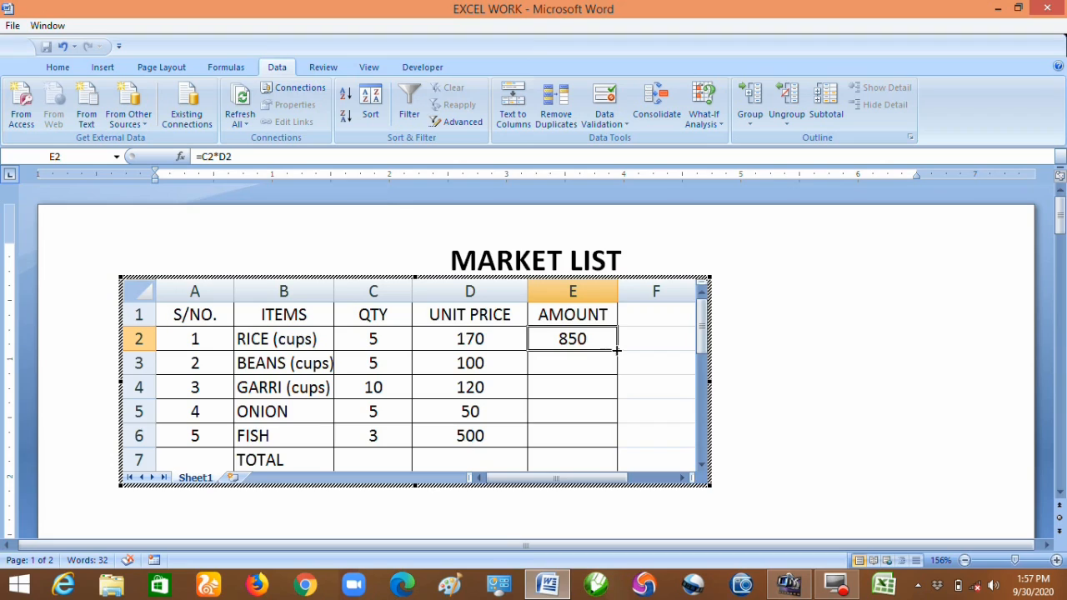
{"action": "left_click_drag", "start_coordinate": [614, 350], "coordinate": [615, 439]}
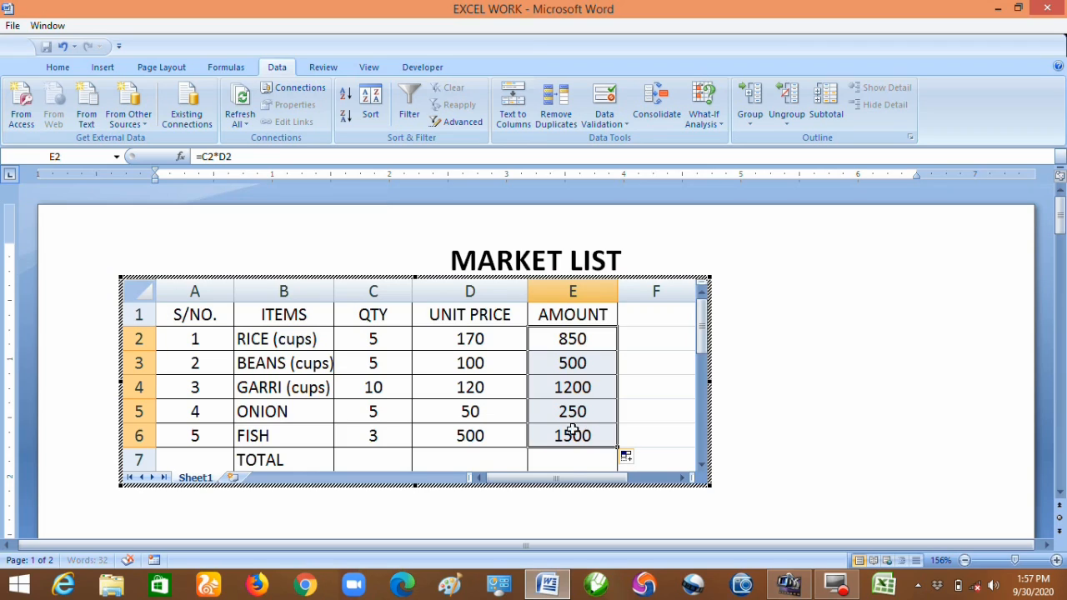
Step: Enter the formula =sum(e2:e6) in cell E7 to total the amounts in the market list
{"action": "left_click", "coordinate": [564, 463]}
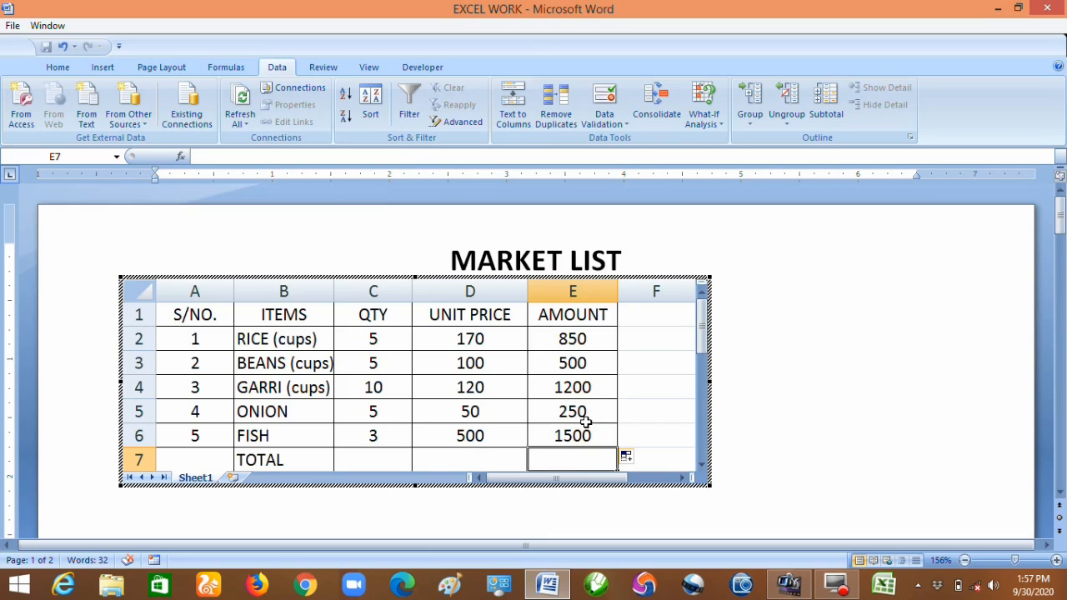
{"action": "left_click", "coordinate": [572, 460]}
{"action": "type", "text": "="}
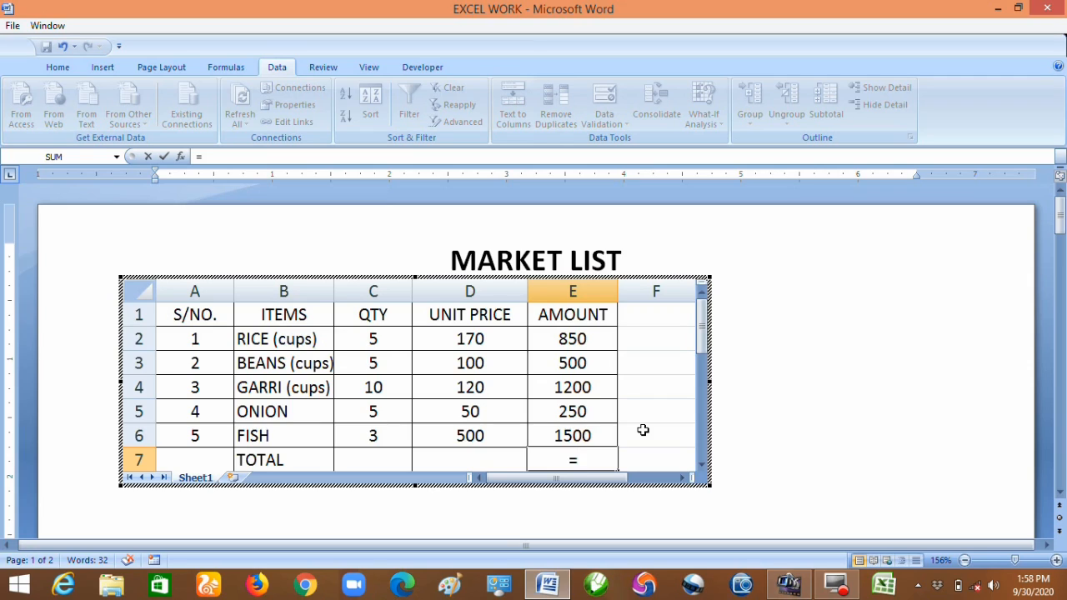
{"action": "type", "text": "sum"}
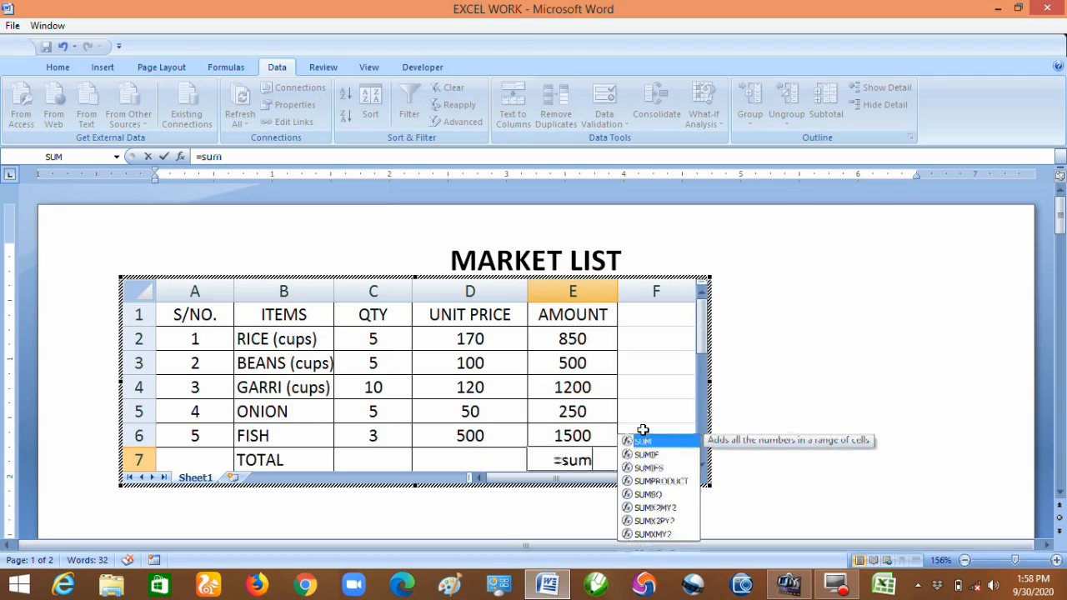
{"action": "type", "text": "("}
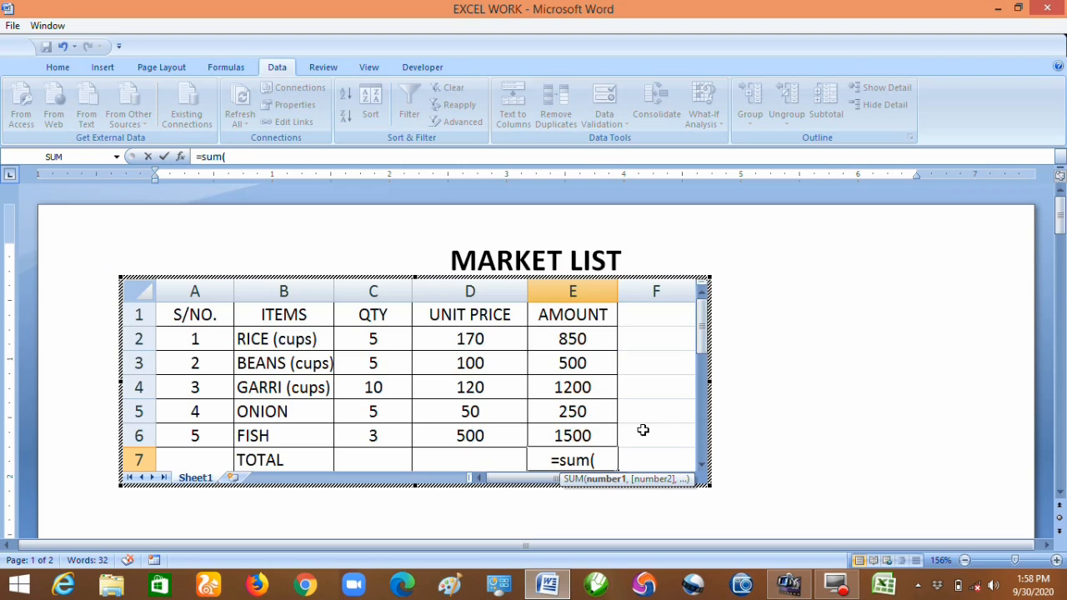
{"action": "type", "text": "e2"}
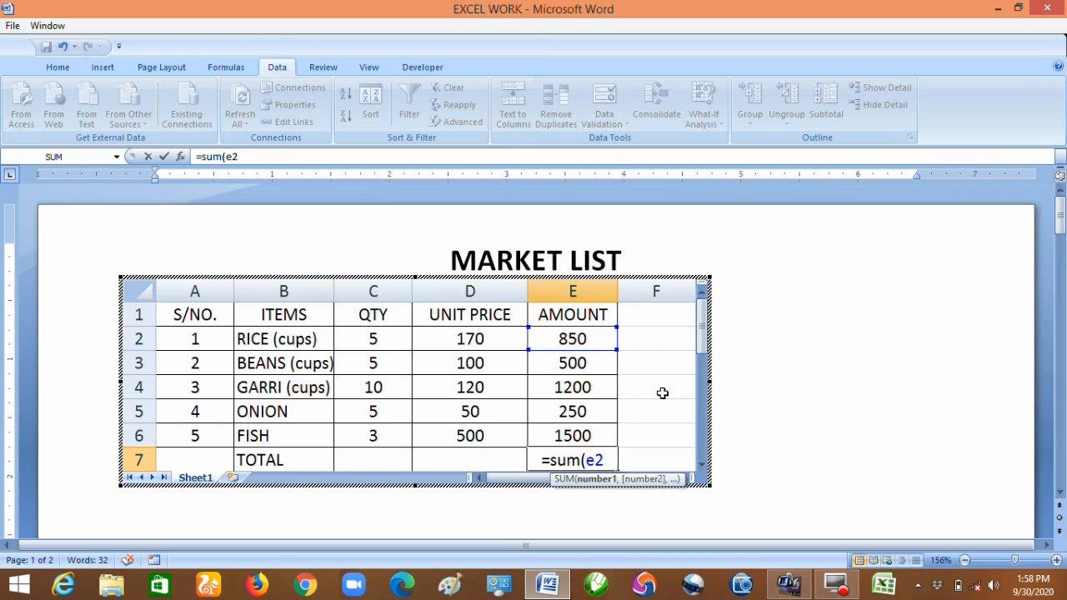
{"action": "type", "text": ":"}
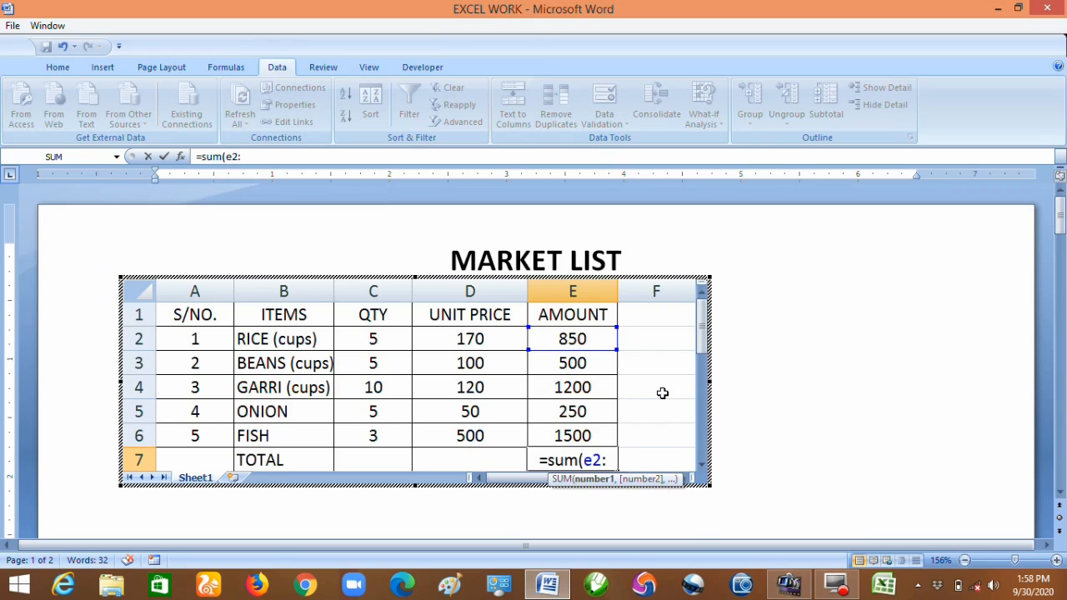
{"action": "type", "text": "e6"}
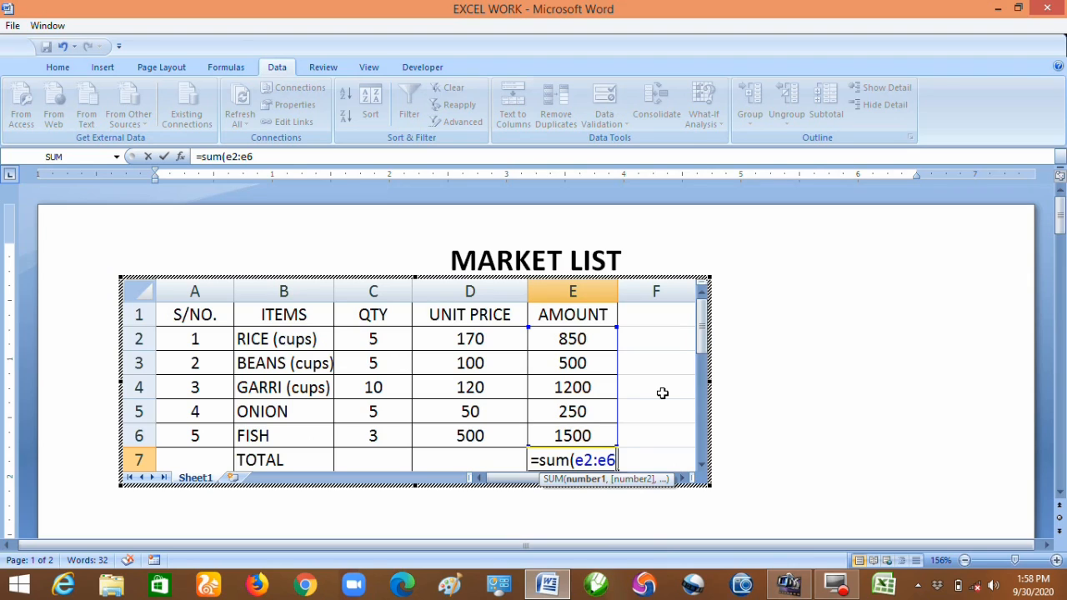
{"action": "type", "text": ")"}
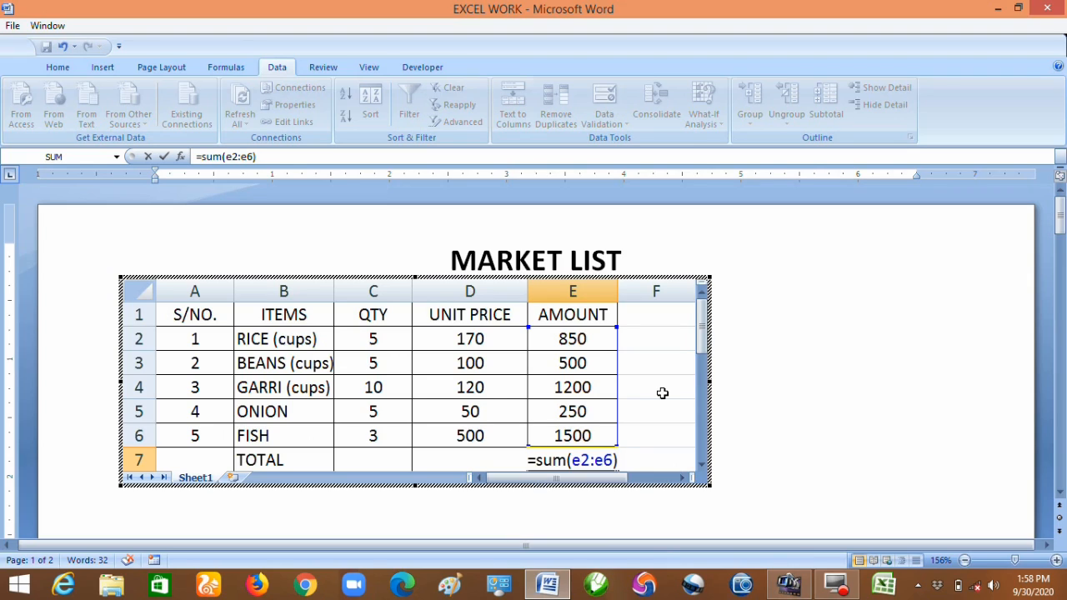
{"action": "key", "text": "Return"}
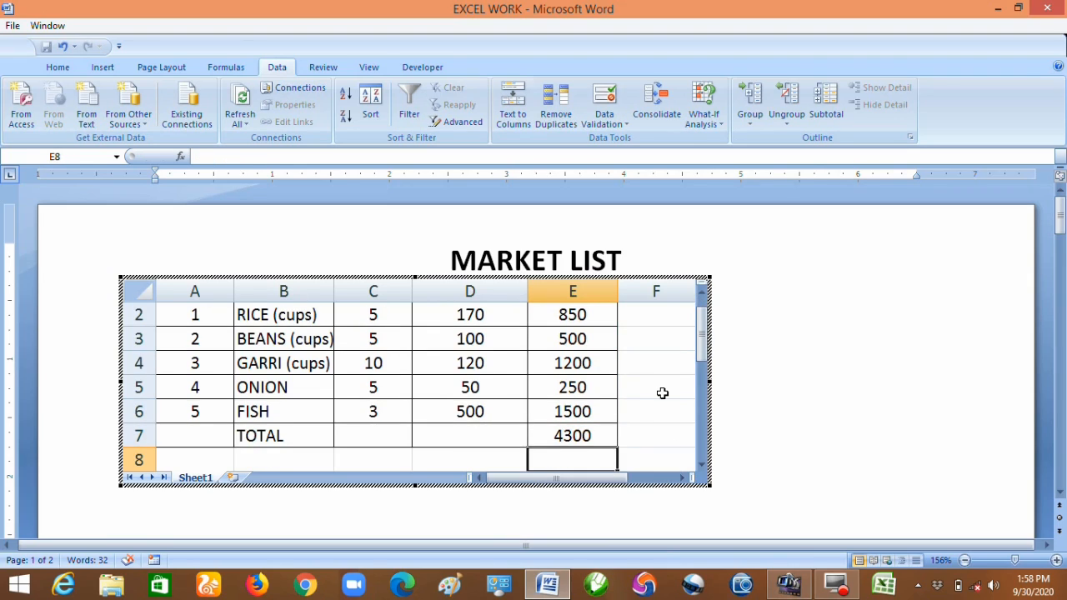
{"action": "left_click", "coordinate": [584, 435]}
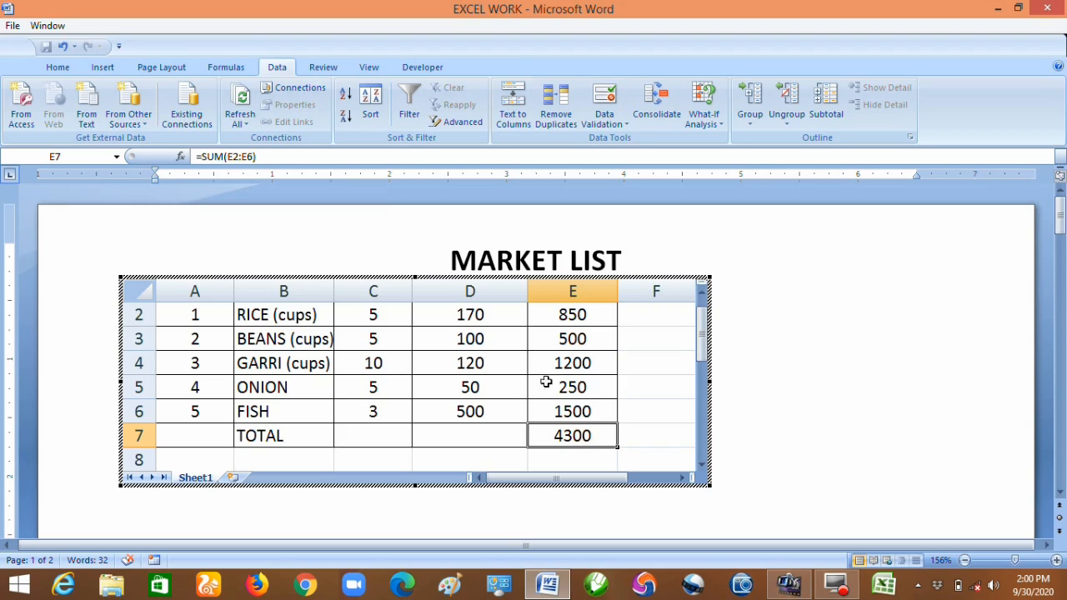
Step: Set the rice quantity in cell C2 to 2
{"action": "left_click_drag", "start_coordinate": [702, 353], "coordinate": [702, 343]}
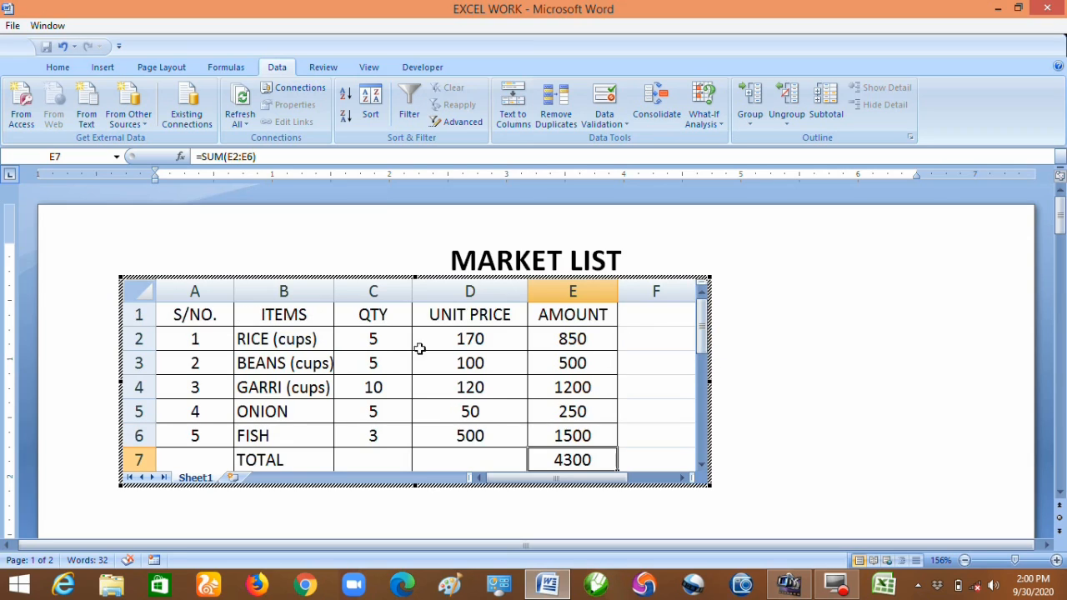
{"action": "left_click", "coordinate": [377, 342]}
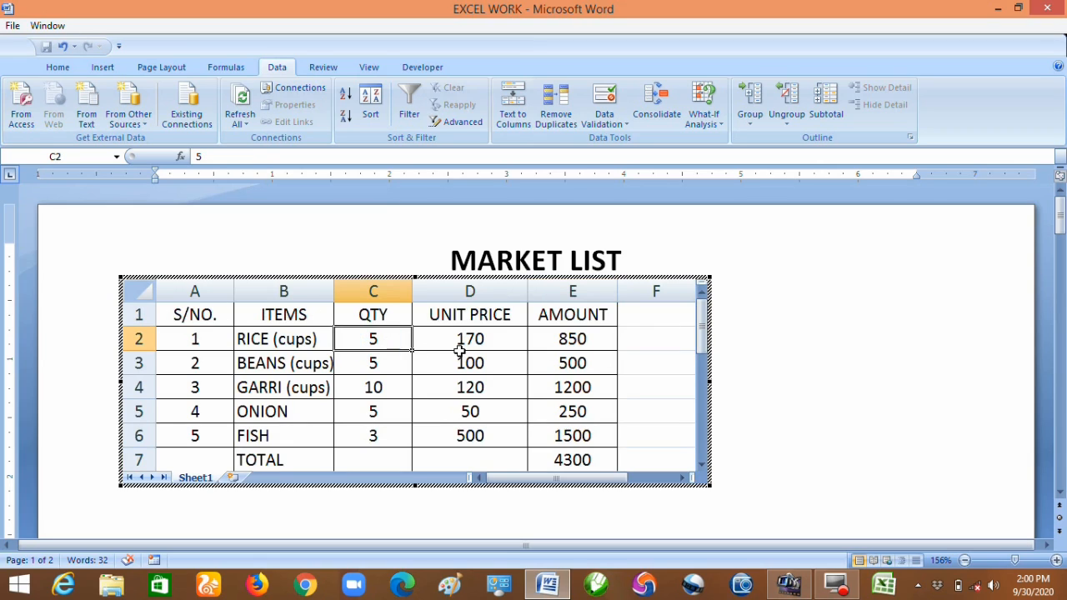
{"action": "type", "text": "2"}
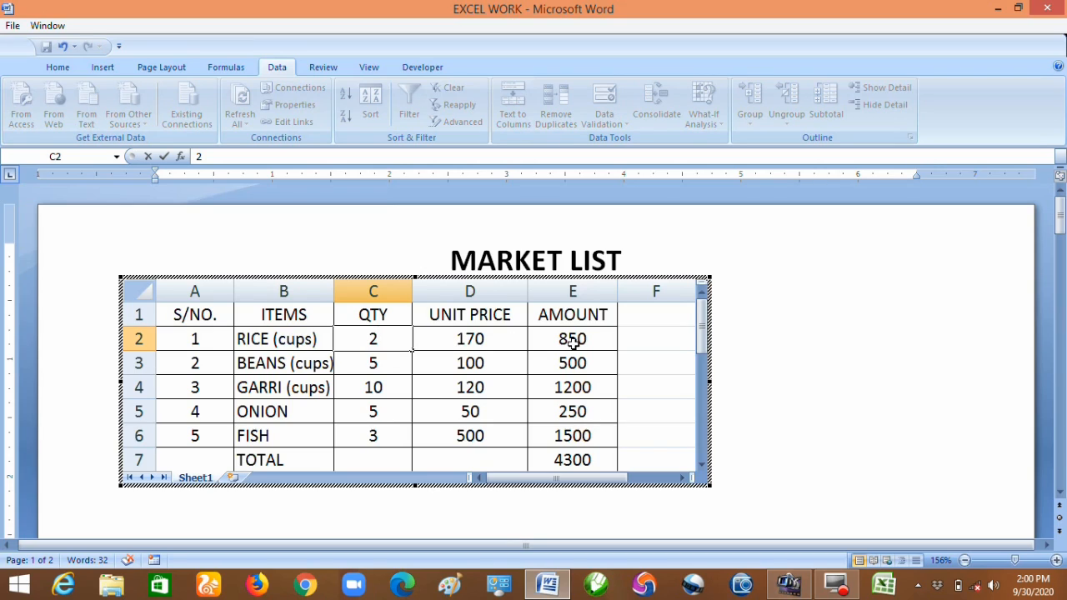
{"action": "left_click", "coordinate": [481, 370]}
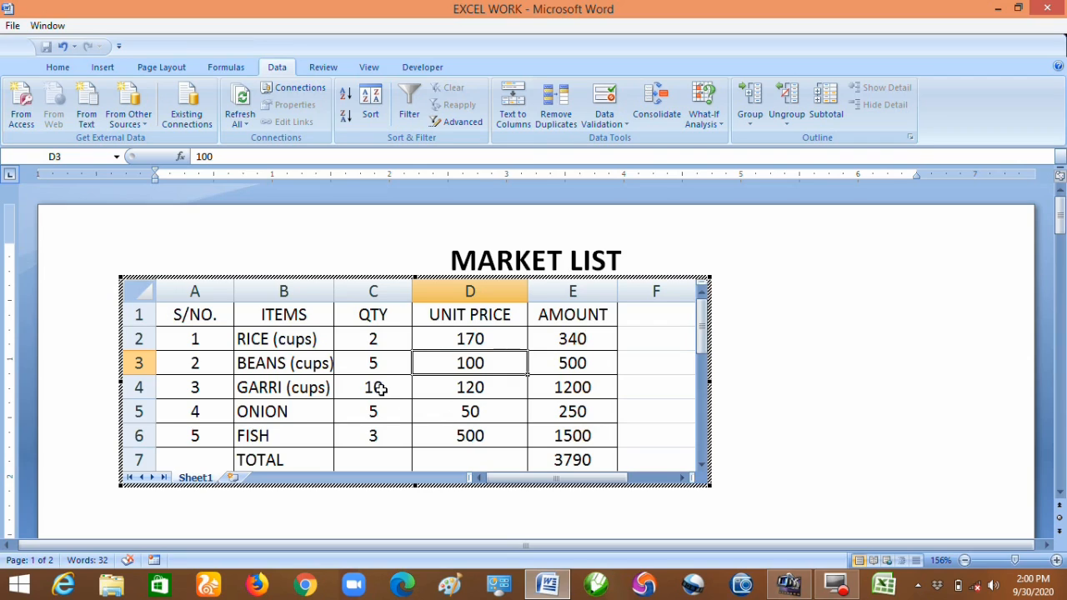
Step: Set the garri quantity in cell C4 to 8 and the onion quantity in cell C5 to 3
{"action": "left_click", "coordinate": [379, 387]}
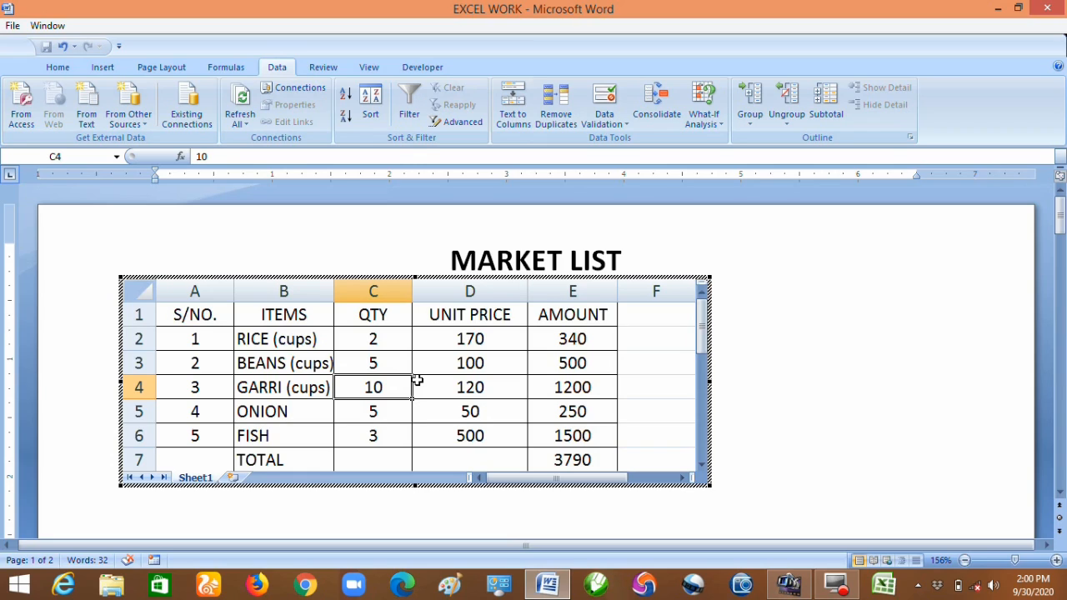
{"action": "type", "text": "8"}
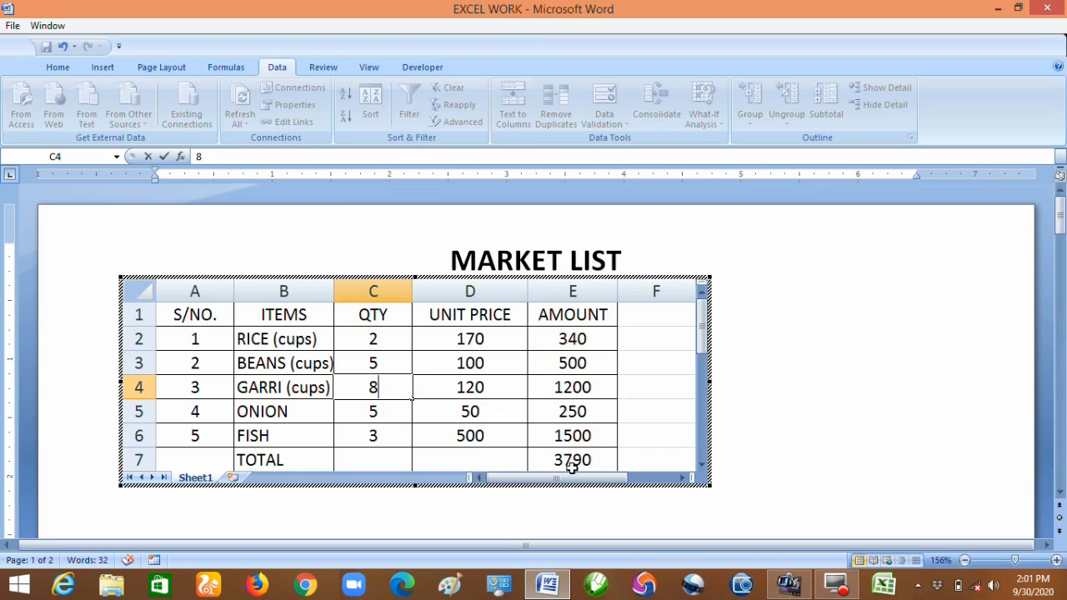
{"action": "left_click", "coordinate": [475, 412]}
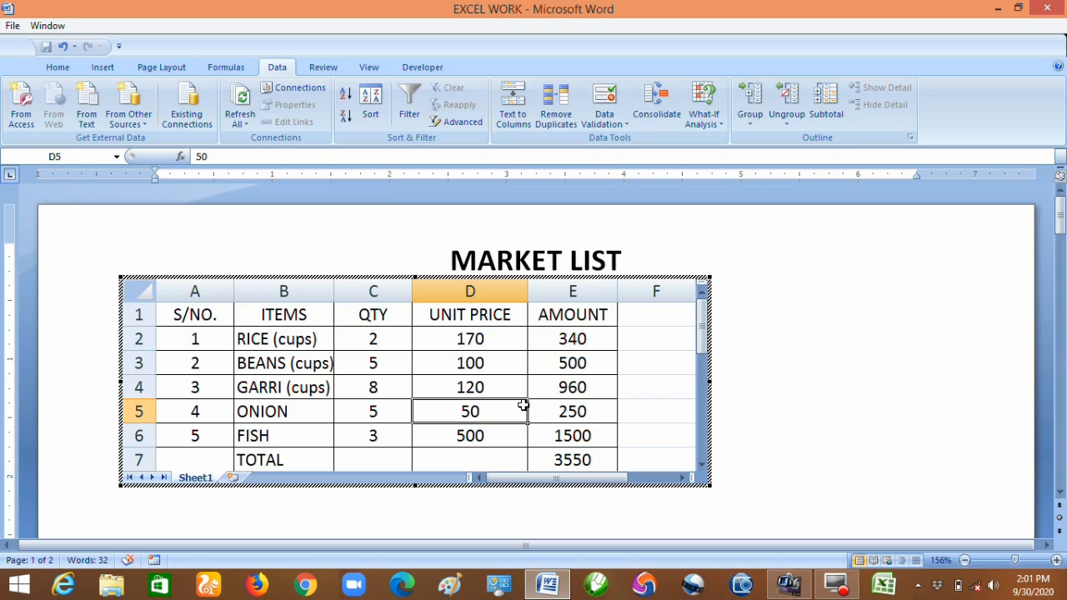
{"action": "left_click", "coordinate": [377, 412]}
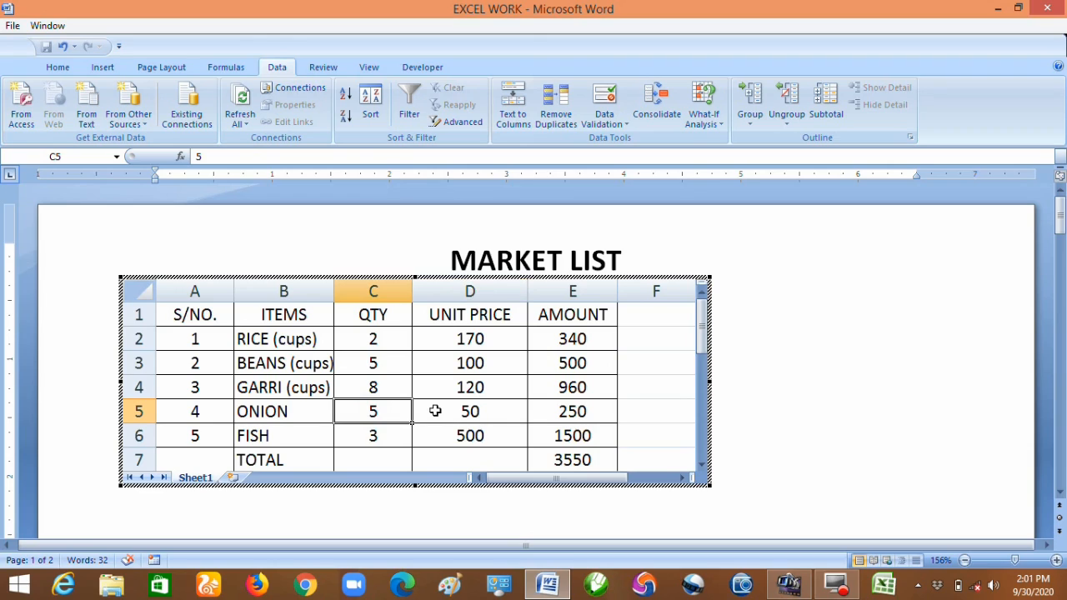
{"action": "type", "text": "3"}
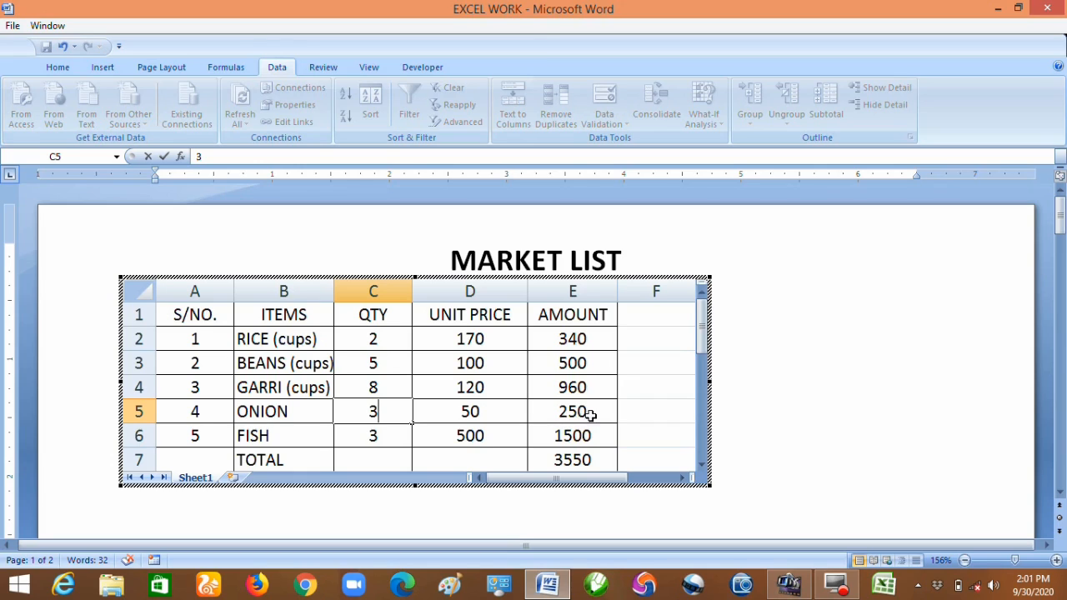
{"action": "left_click", "coordinate": [482, 437]}
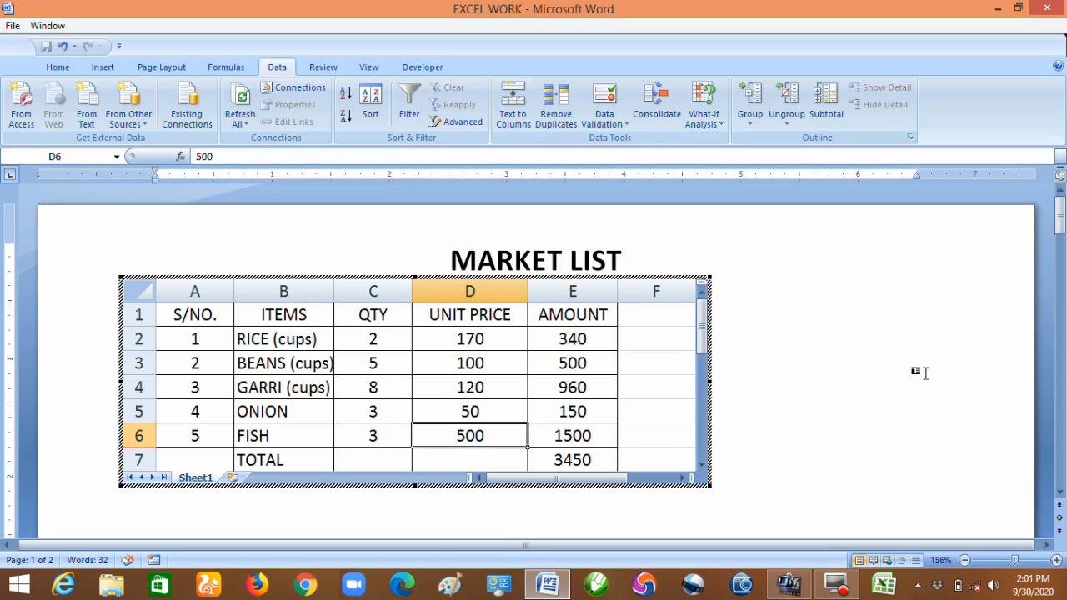
Step: Review the soft drink crates question, its data table and the column chart instruction below the market list
{"action": "left_click", "coordinate": [1060, 492]}
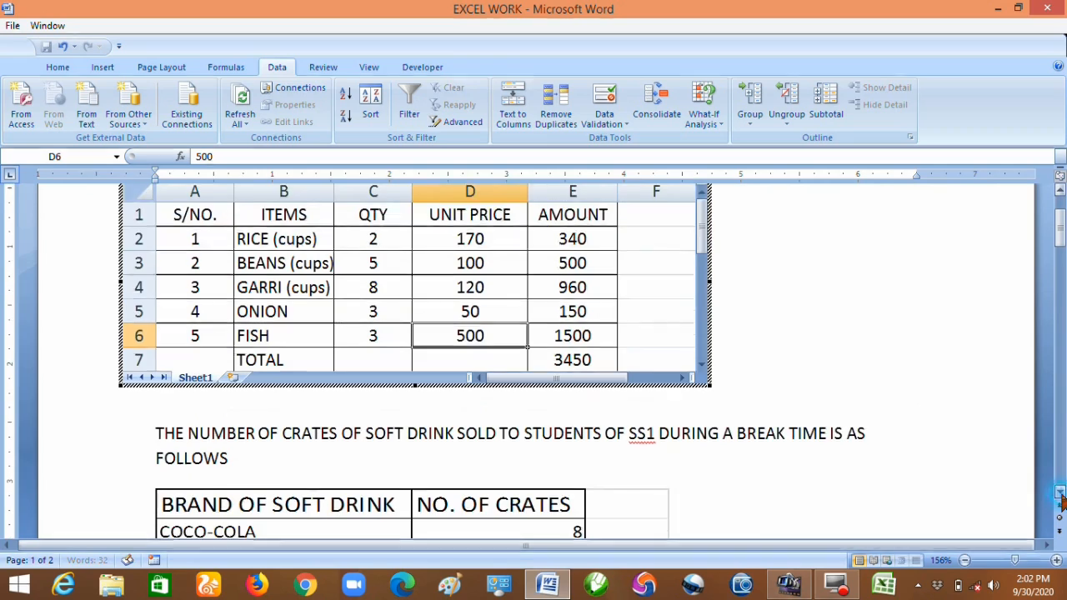
{"action": "left_click", "coordinate": [1060, 493]}
{"action": "left_click", "coordinate": [1060, 493]}
{"action": "left_click", "coordinate": [1060, 492]}
{"action": "left_click", "coordinate": [1060, 492]}
{"action": "left_click", "coordinate": [1060, 492]}
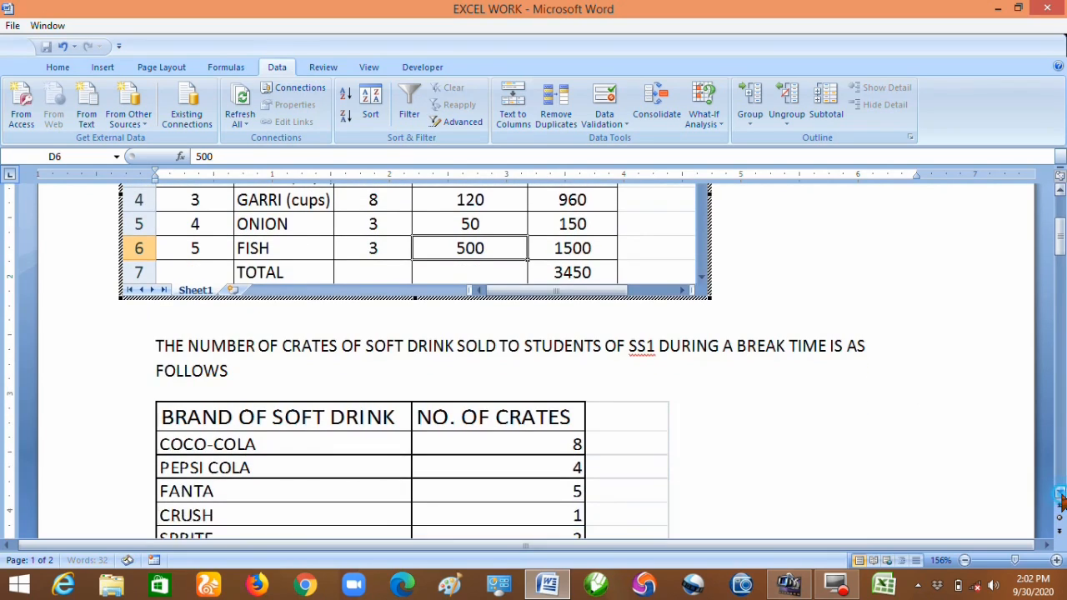
{"action": "left_click", "coordinate": [1060, 492]}
{"action": "left_click", "coordinate": [1059, 492]}
{"action": "left_click", "coordinate": [1060, 493]}
{"action": "left_click", "coordinate": [1059, 493]}
{"action": "left_click", "coordinate": [1060, 492]}
{"action": "left_click", "coordinate": [1060, 493]}
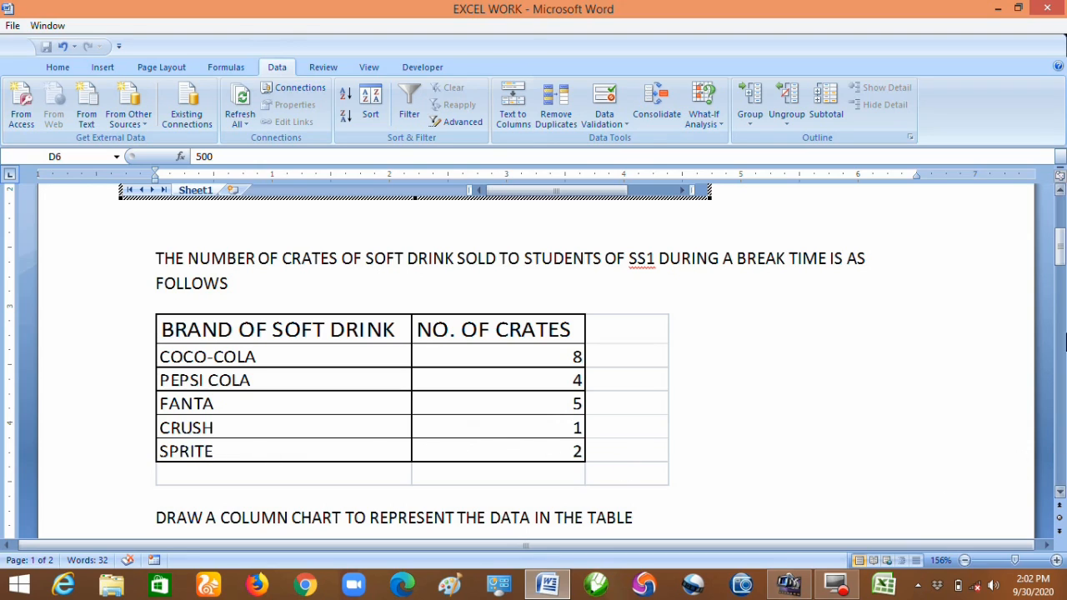
Step: Delete the existing spreadsheet object with the NO. OF CRATES chart below the column chart instruction
{"action": "left_click_drag", "start_coordinate": [1060, 253], "coordinate": [1061, 286]}
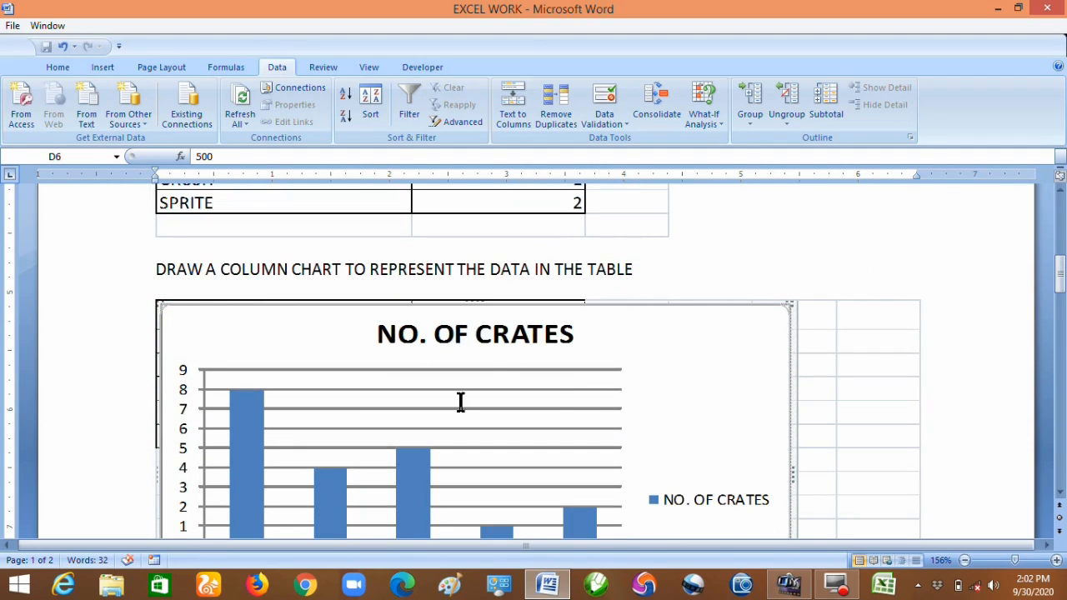
{"action": "left_click", "coordinate": [988, 486]}
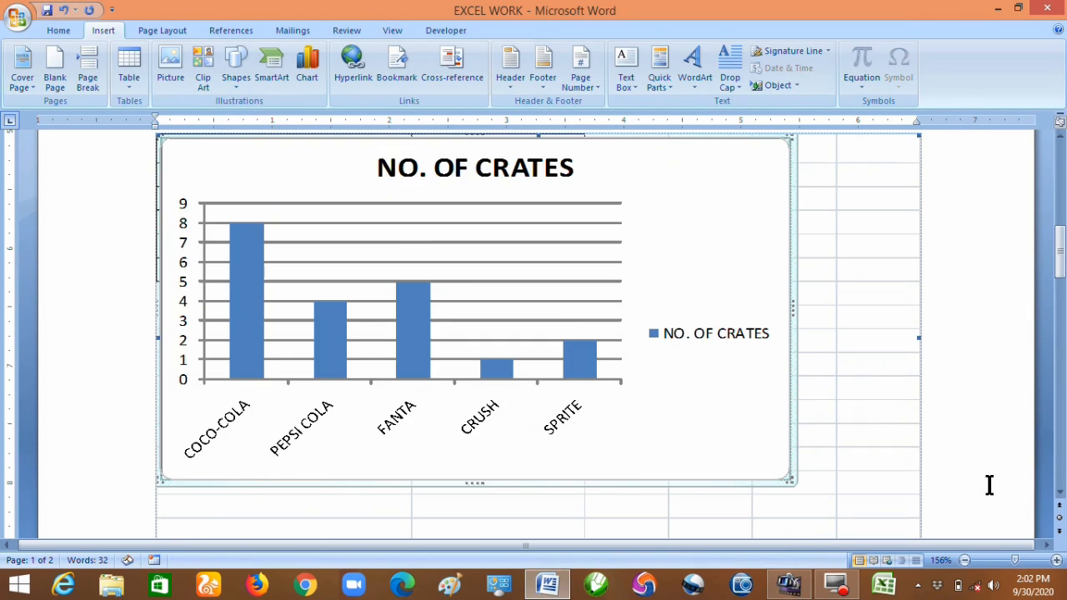
{"action": "key", "text": "Delete"}
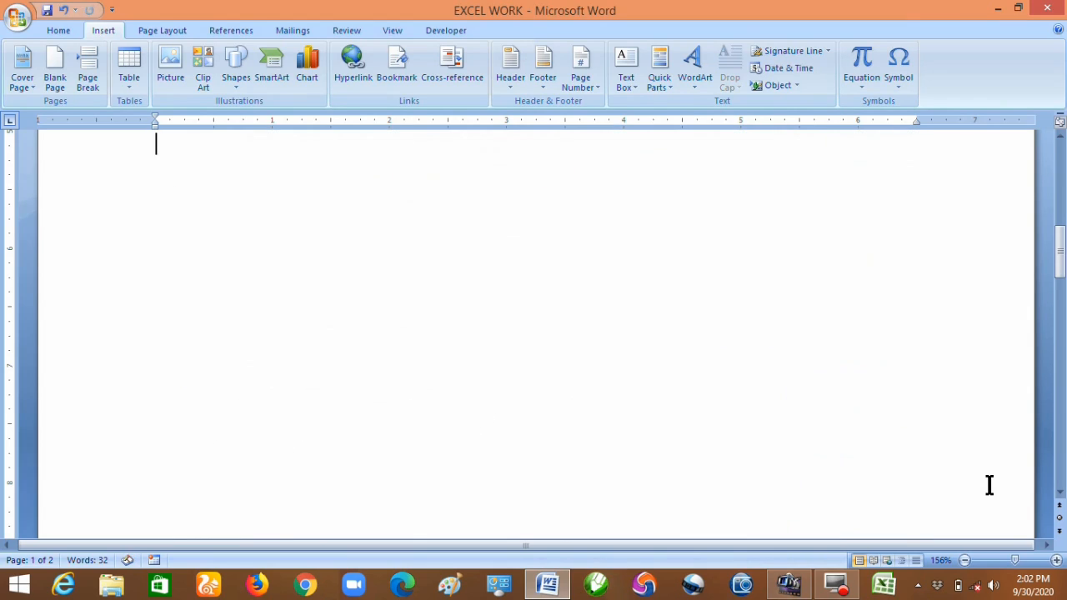
Step: Copy the soft drink spreadsheet table and paste it on the empty line below the column chart instruction
{"action": "left_click", "coordinate": [1060, 138]}
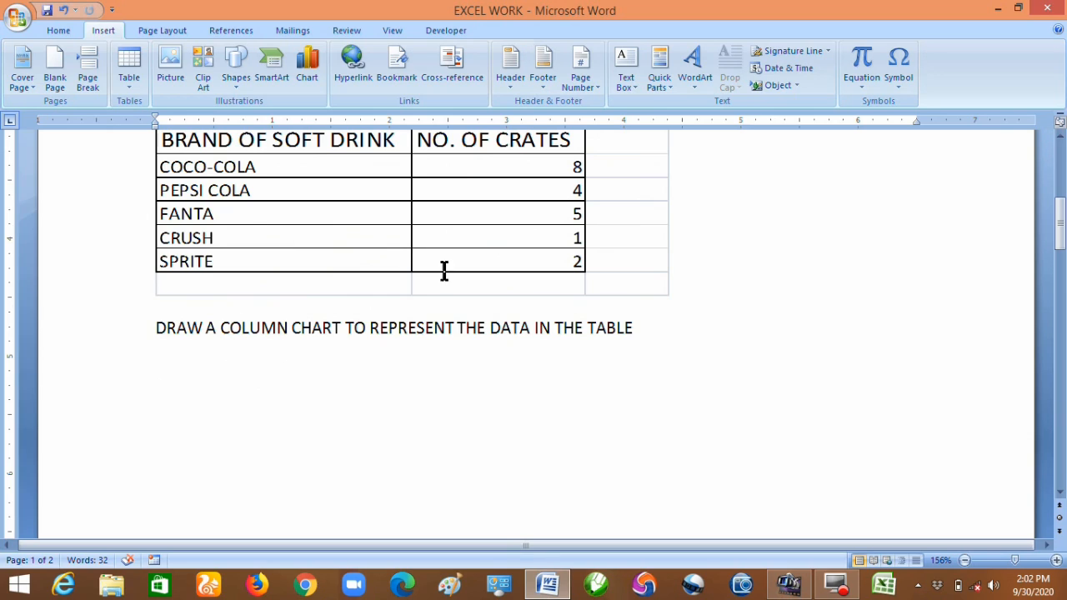
{"action": "left_click", "coordinate": [1059, 138]}
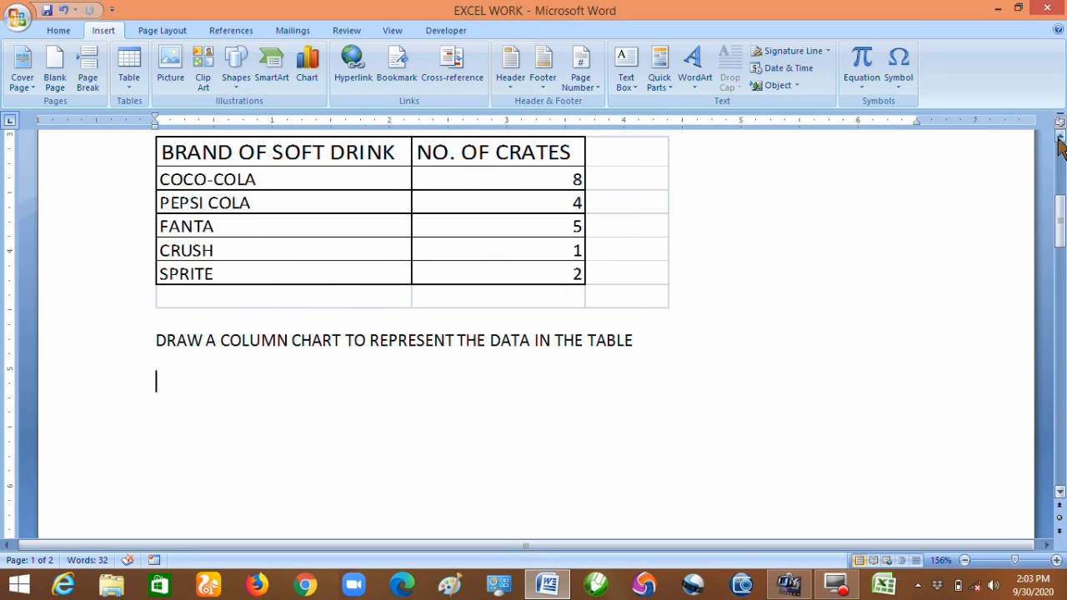
{"action": "left_click", "coordinate": [1060, 138]}
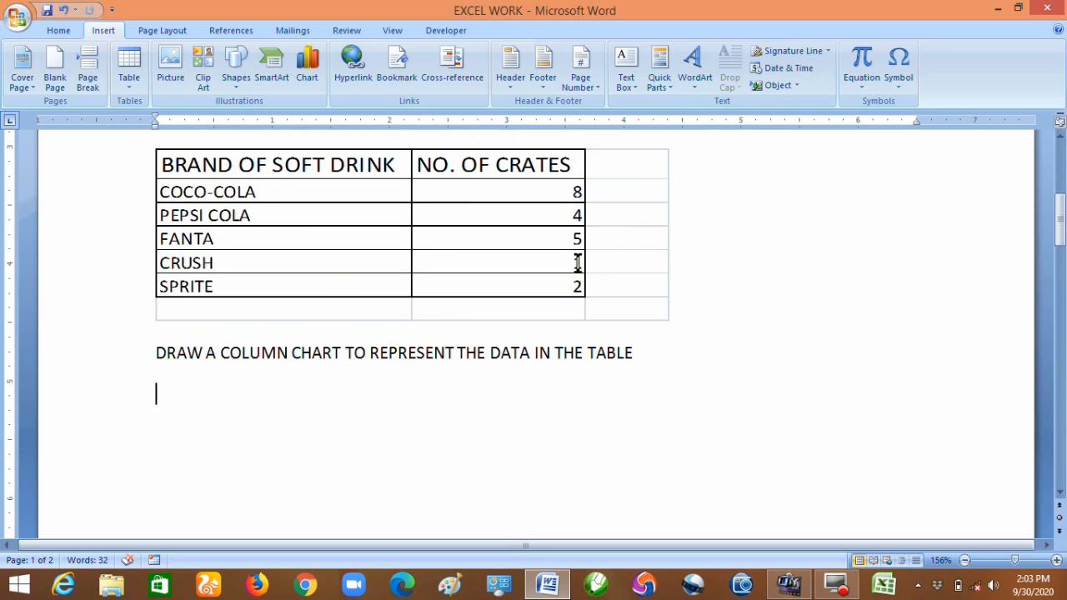
{"action": "left_click", "coordinate": [180, 165]}
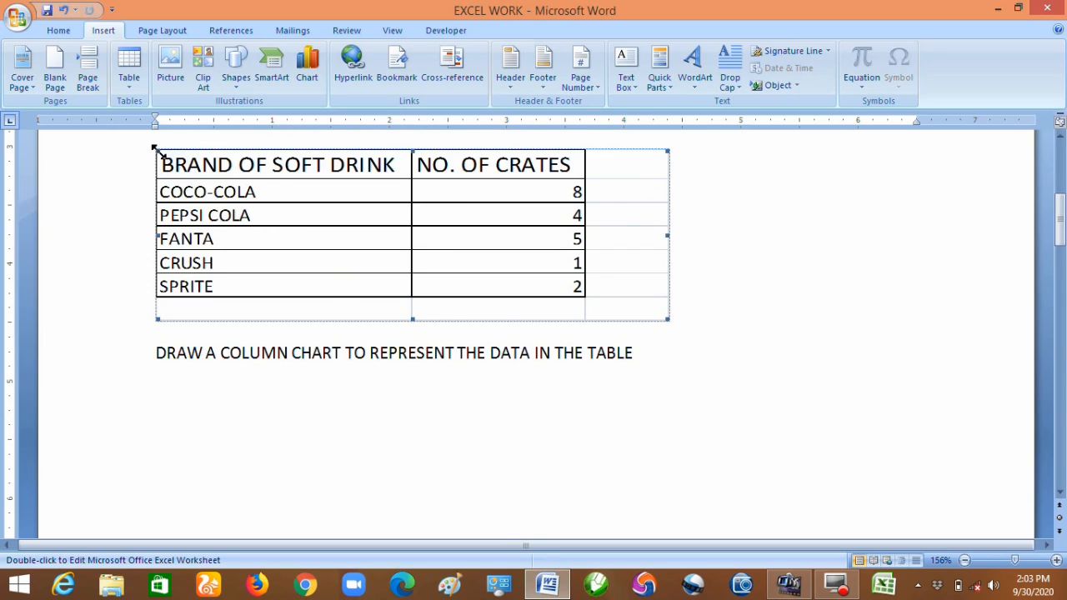
{"action": "right_click", "coordinate": [155, 150]}
{"action": "left_click", "coordinate": [197, 183]}
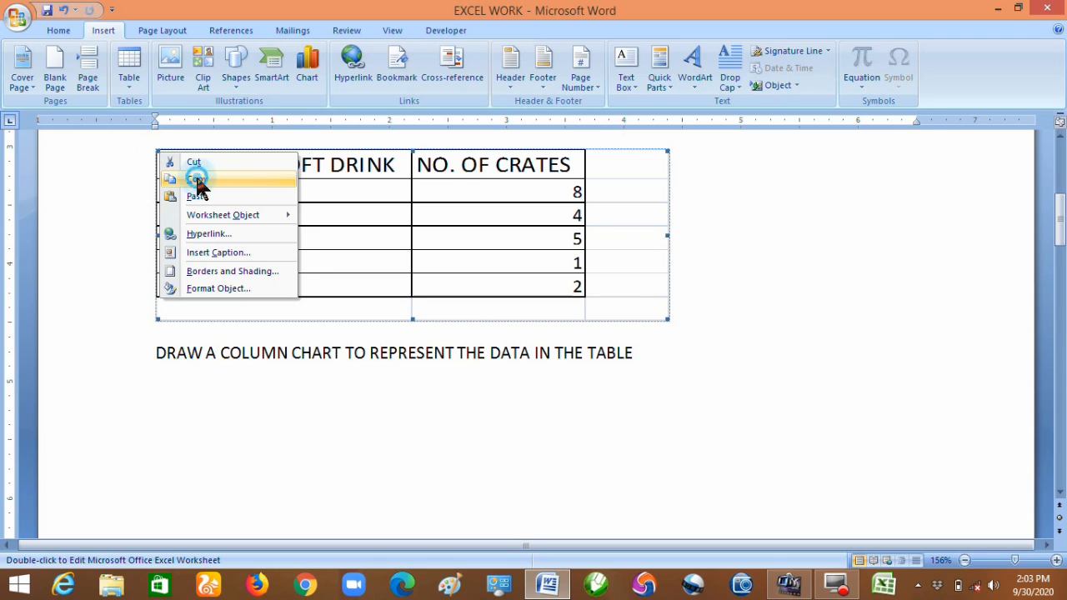
{"action": "left_click", "coordinate": [238, 394]}
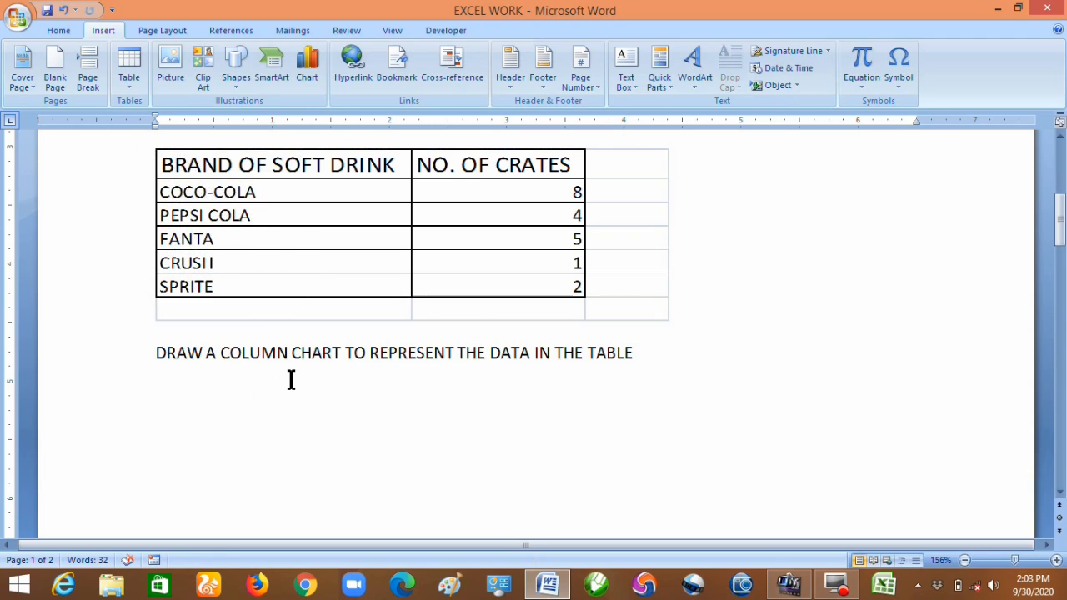
{"action": "key", "text": "ctrl+v"}
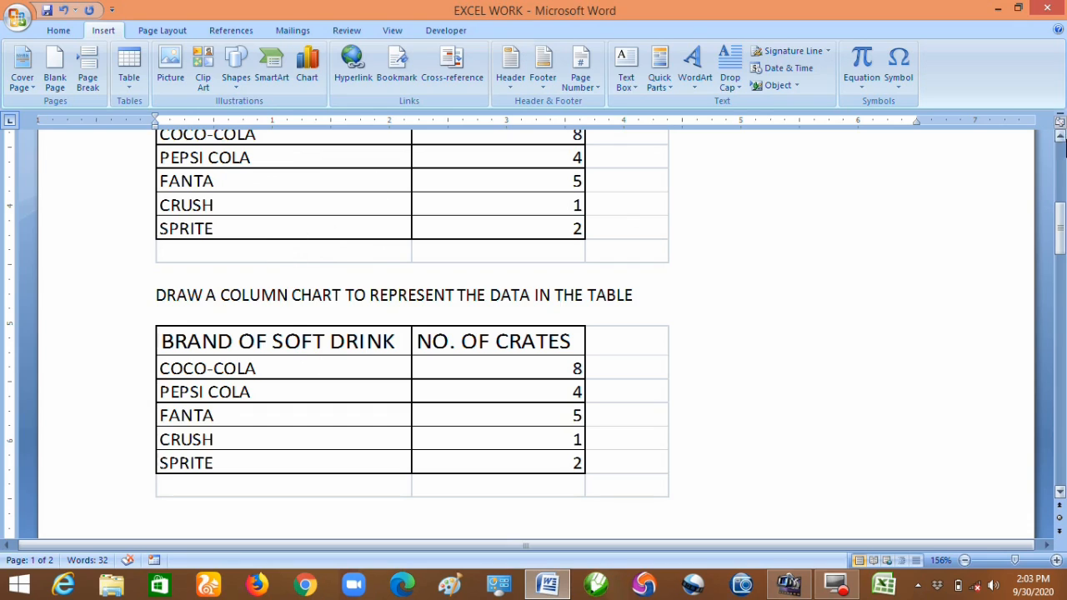
Step: Open the pasted copy of the soft drink spreadsheet for editing within the document
{"action": "left_click", "coordinate": [1060, 136]}
{"action": "left_click", "coordinate": [1059, 137]}
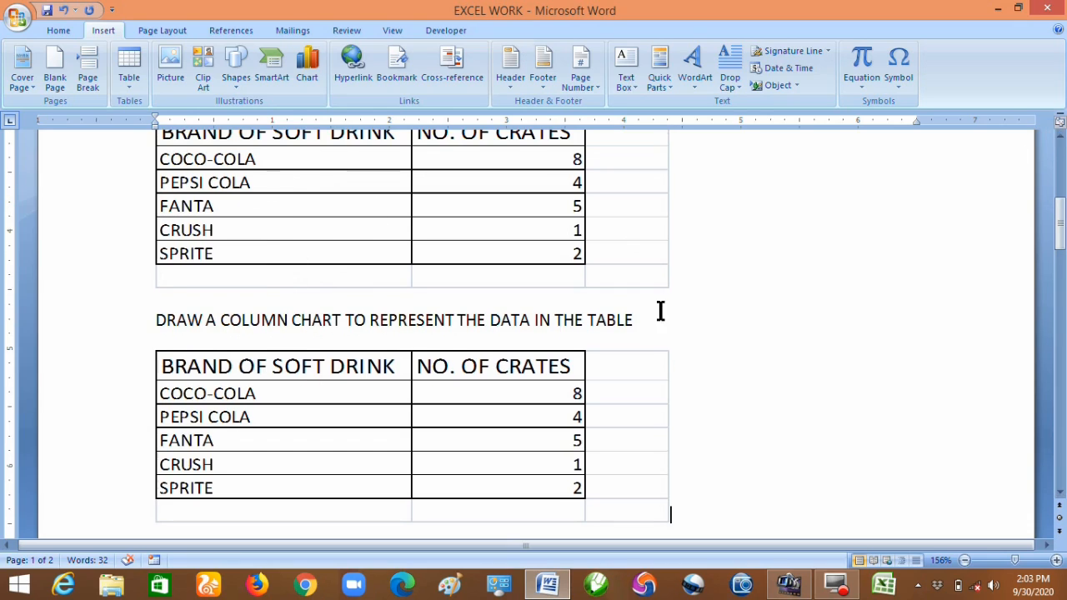
{"action": "double_click", "coordinate": [273, 388]}
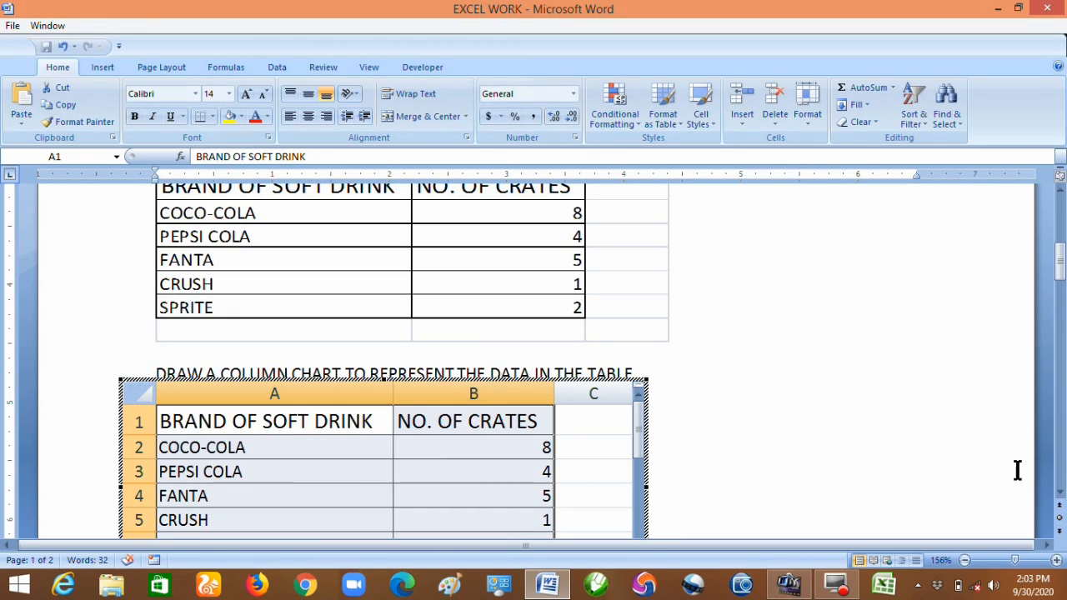
Step: Insert a 2-D clustered column chart from the brand and crate data in cells A1 to B6 of the pasted spreadsheet
{"action": "left_click", "coordinate": [1059, 492]}
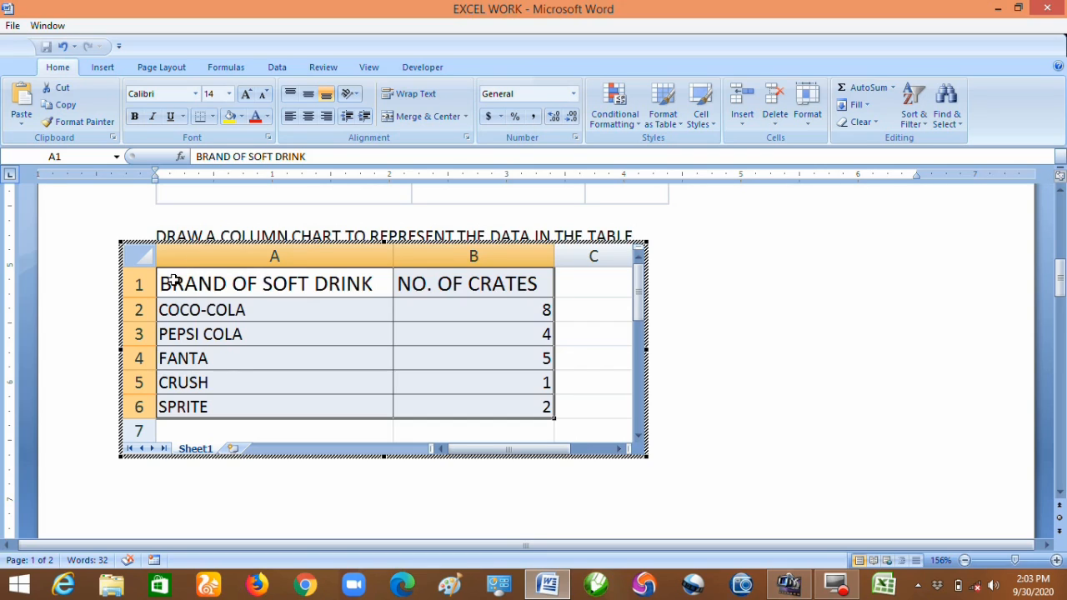
{"action": "left_click_drag", "start_coordinate": [166, 283], "coordinate": [451, 395]}
{"action": "left_click", "coordinate": [104, 66]}
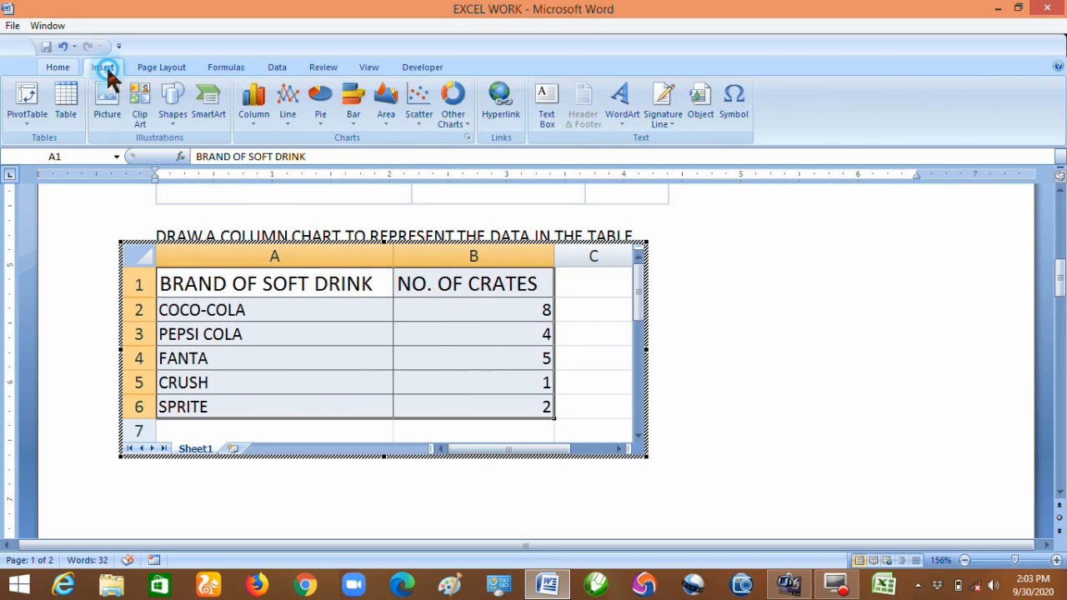
{"action": "left_click", "coordinate": [254, 116]}
{"action": "left_click", "coordinate": [262, 171]}
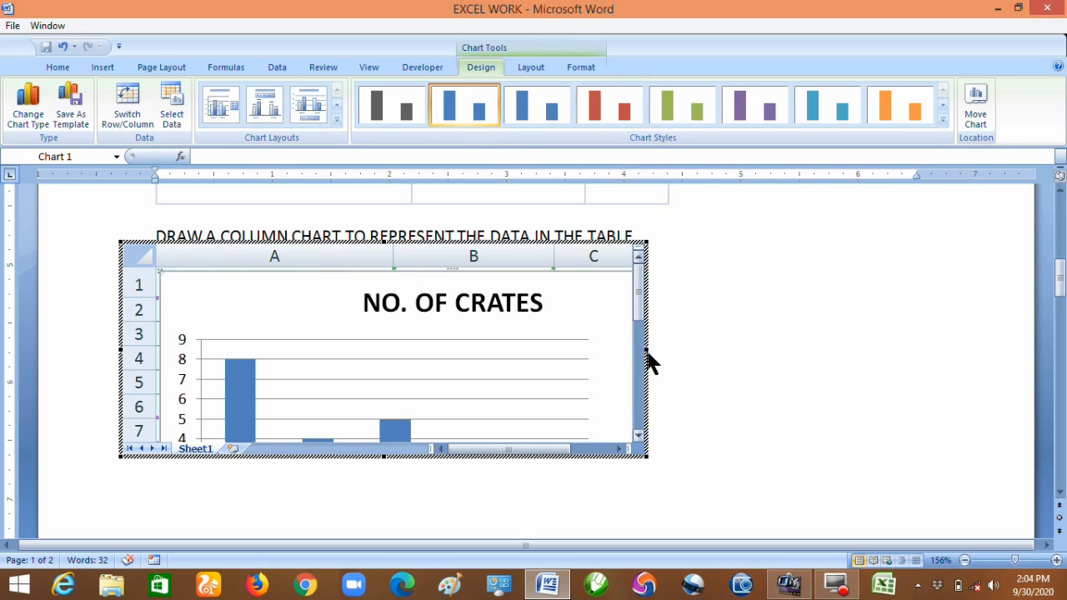
Step: Enlarge the embedded spreadsheet's frame across to column E and down to row 14 so the whole column chart fits
{"action": "left_click_drag", "start_coordinate": [645, 351], "coordinate": [786, 347]}
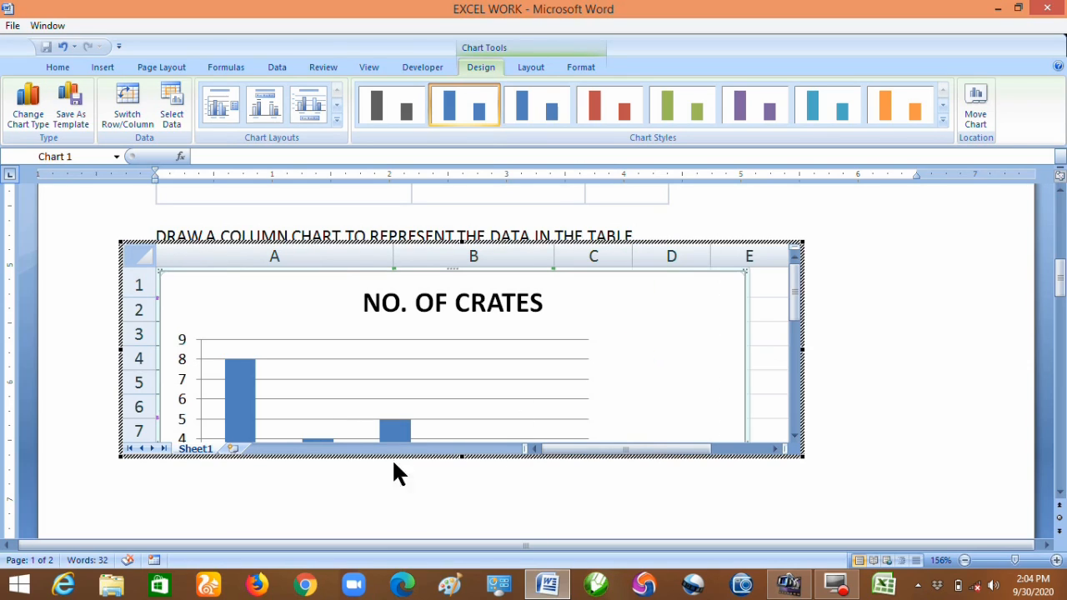
{"action": "left_click", "coordinate": [1059, 499]}
{"action": "left_click", "coordinate": [1059, 493]}
{"action": "left_click", "coordinate": [1060, 493]}
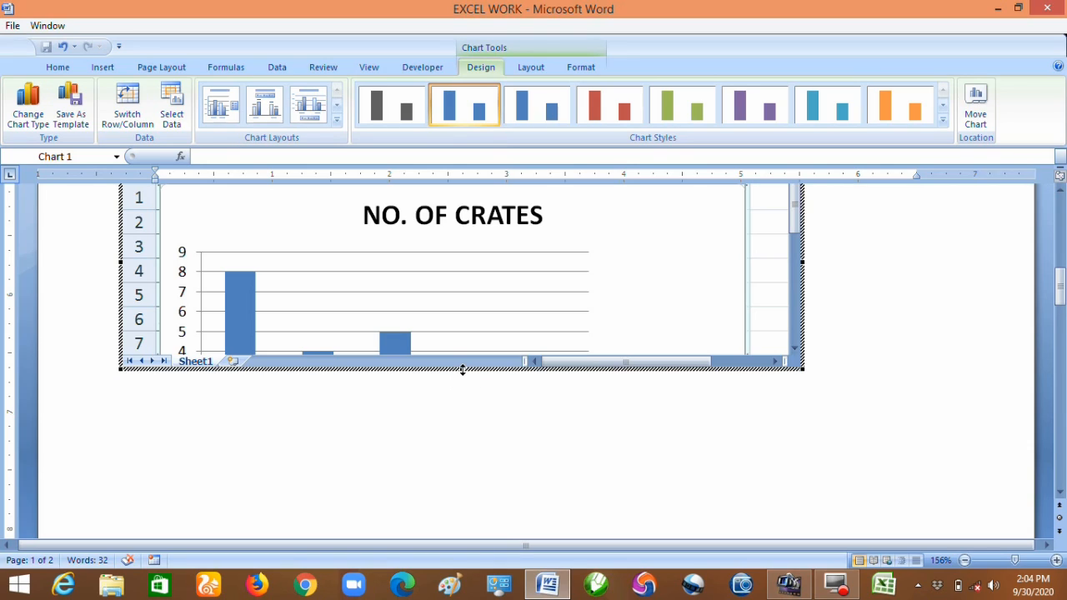
{"action": "left_click_drag", "start_coordinate": [462, 370], "coordinate": [478, 525]}
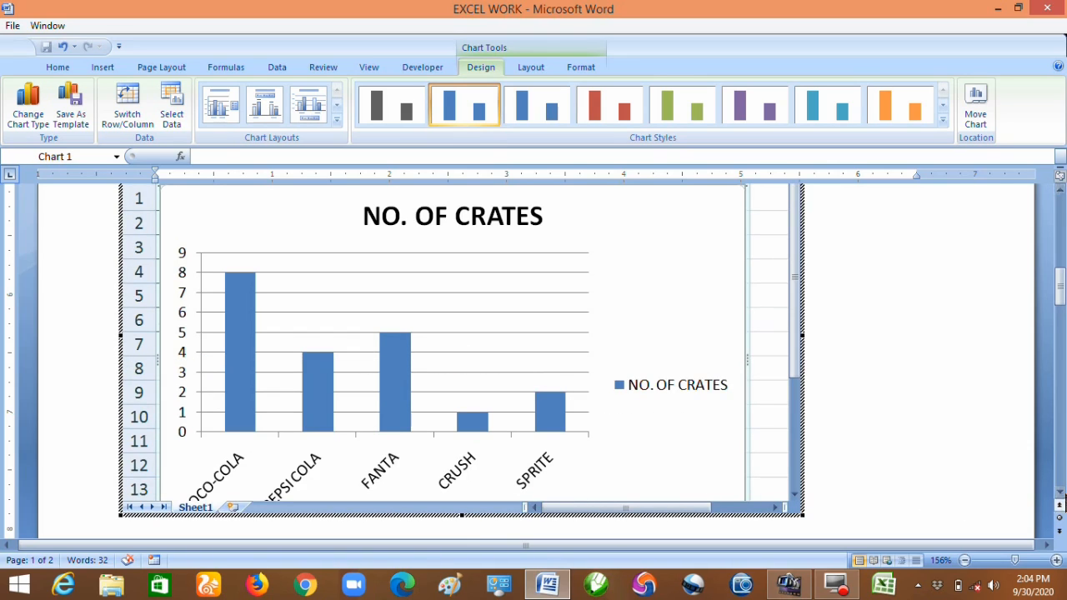
{"action": "left_click", "coordinate": [1060, 492]}
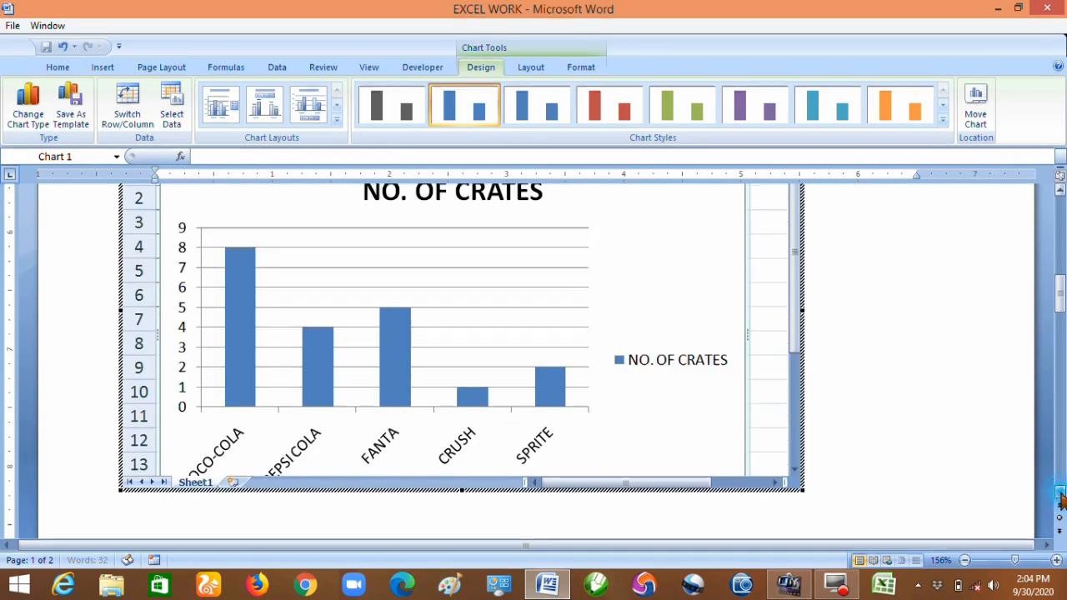
{"action": "scroll", "coordinate": [1059, 496], "scroll_direction": "down", "scroll_amount": 4}
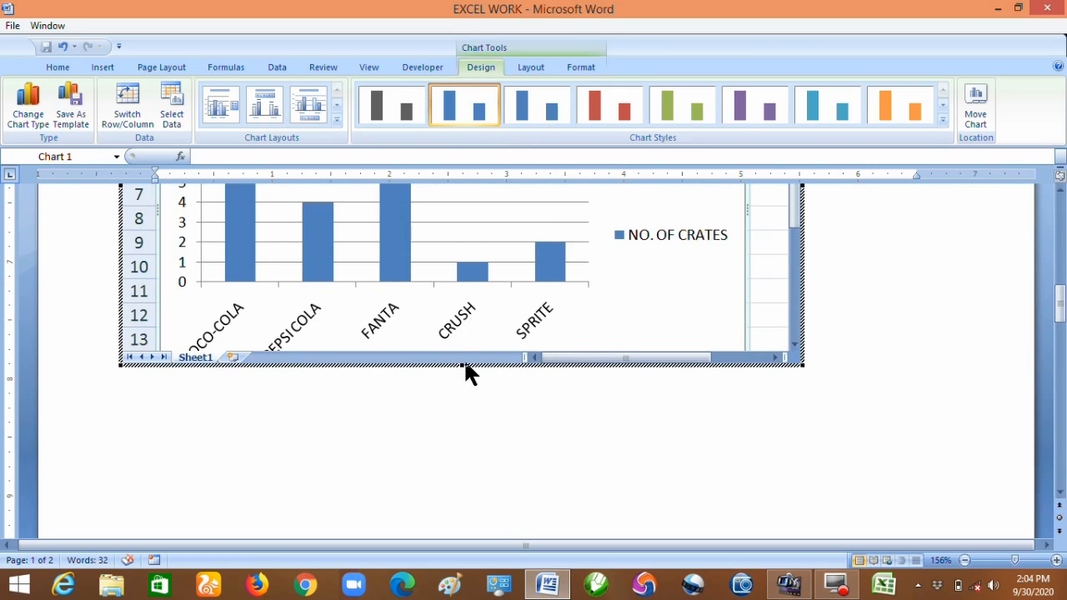
{"action": "left_click_drag", "start_coordinate": [463, 363], "coordinate": [465, 398]}
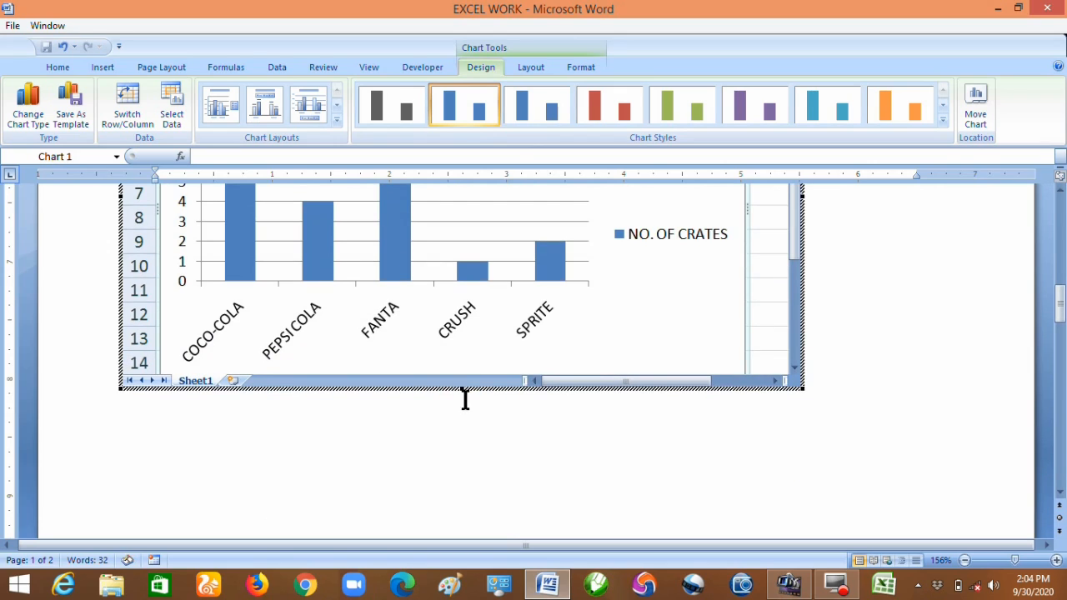
Step: Set the document zoom to 100% and leave spreadsheet editing to return to the document text
{"action": "left_click", "coordinate": [1060, 191]}
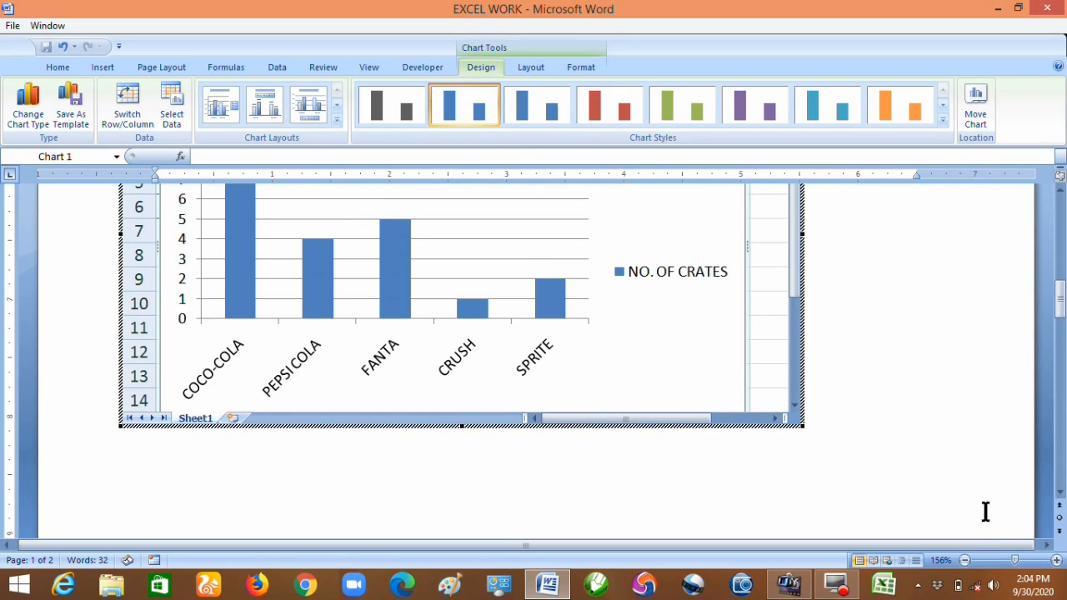
{"action": "left_click_drag", "start_coordinate": [1015, 560], "coordinate": [1010, 560]}
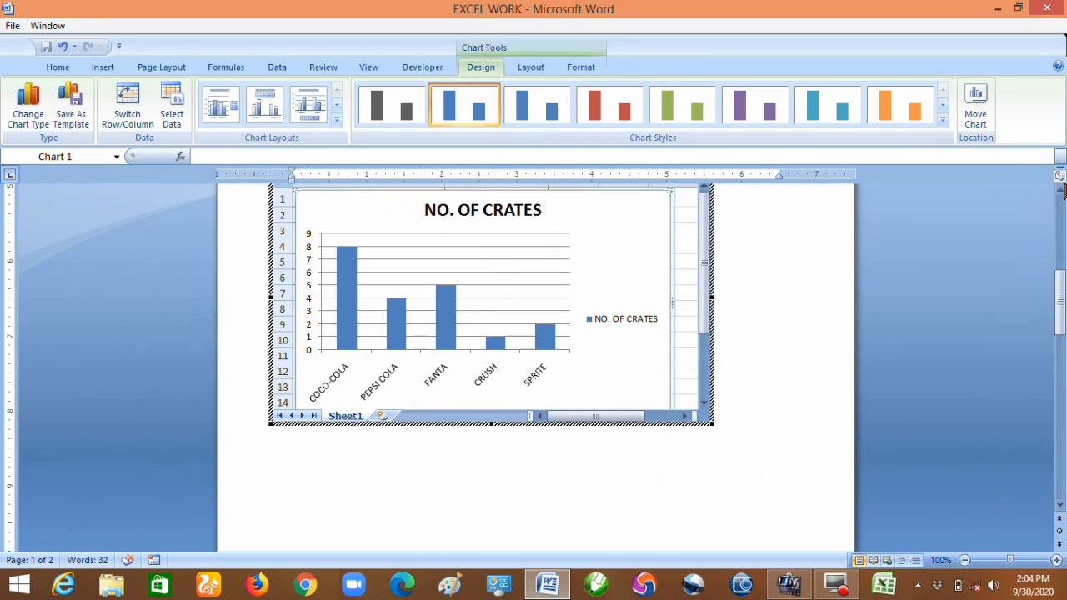
{"action": "left_click", "coordinate": [1060, 192]}
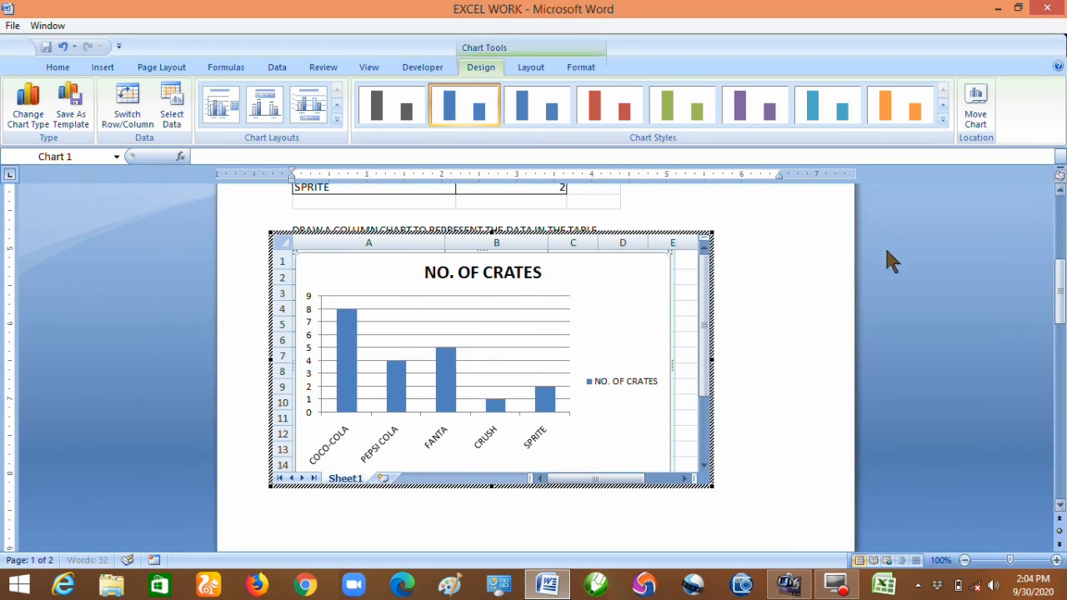
{"action": "left_click", "coordinate": [709, 210]}
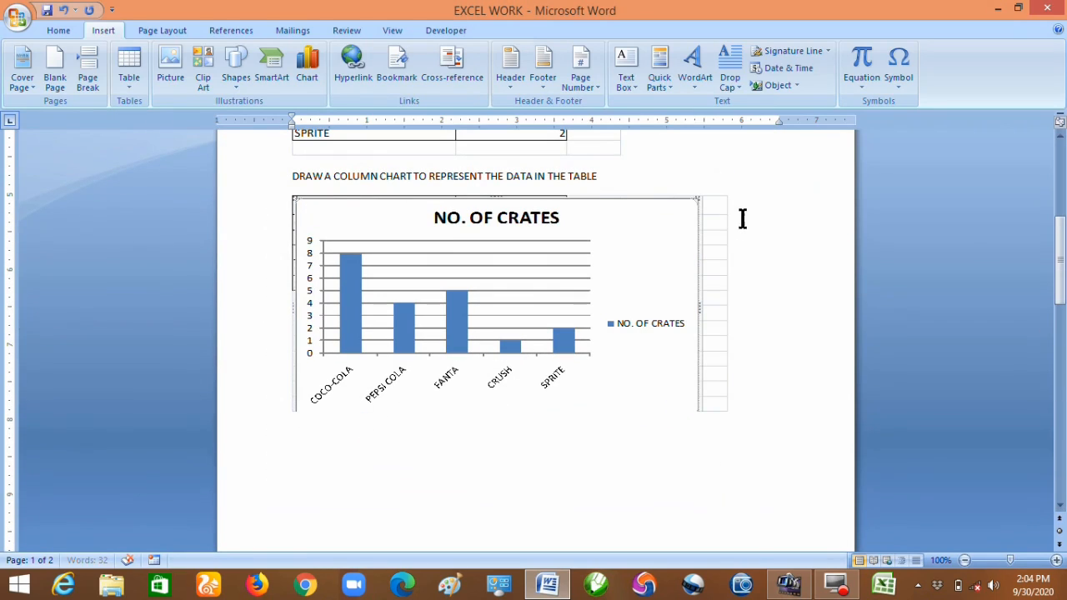
{"action": "left_click", "coordinate": [605, 174]}
Step: Review the finished document from the market list through the soft drink table to the column chart
{"action": "left_click", "coordinate": [1060, 135]}
{"action": "scroll", "coordinate": [1060, 135], "scroll_direction": "up", "scroll_amount": 4}
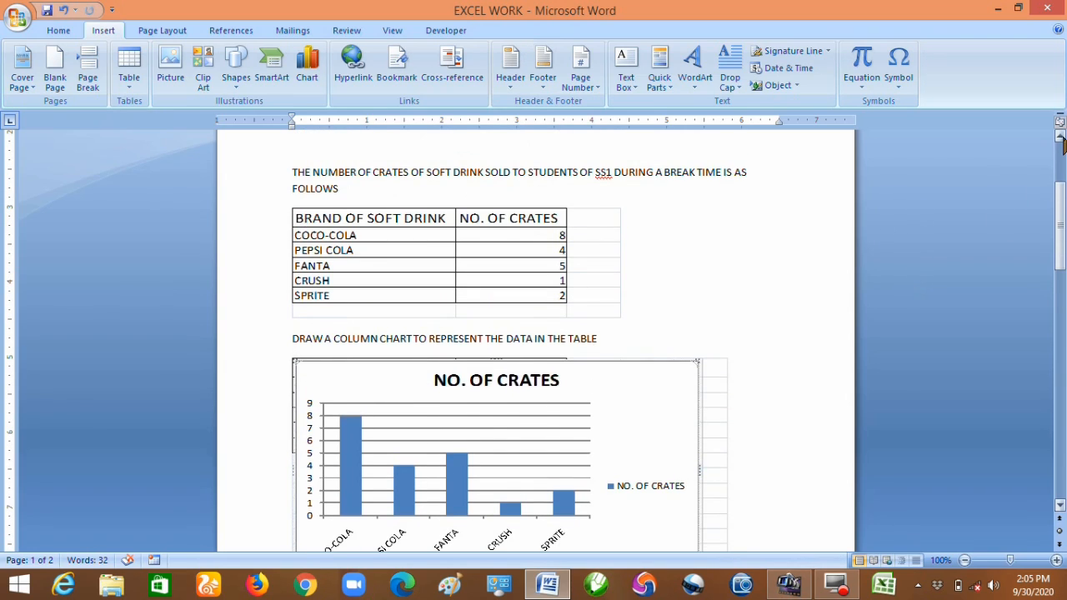
{"action": "left_click", "coordinate": [1060, 135]}
{"action": "scroll", "coordinate": [1061, 141], "scroll_direction": "up", "scroll_amount": 3}
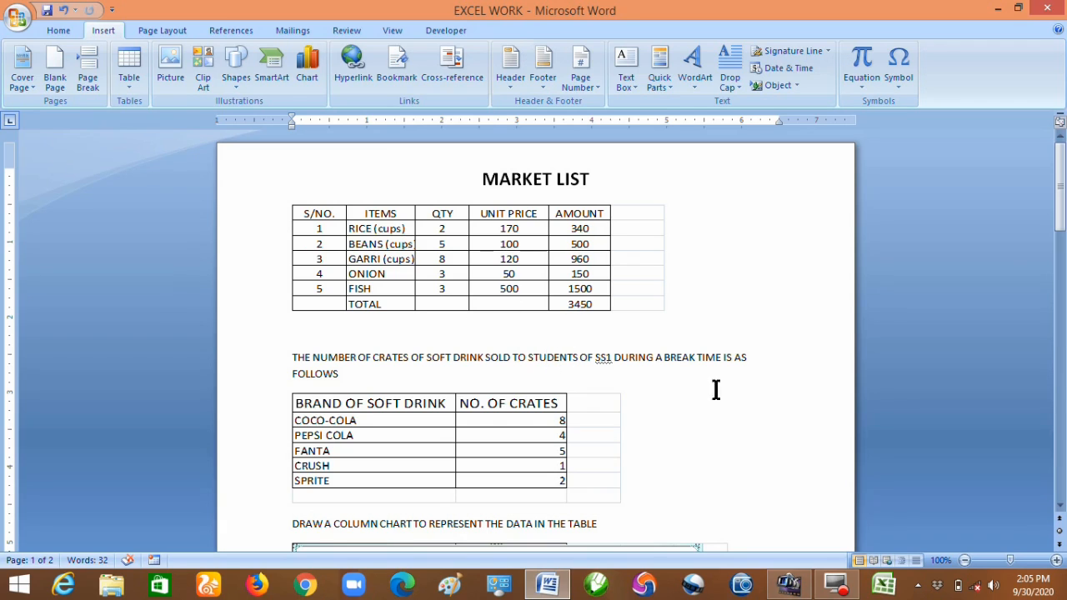
{"action": "left_click_drag", "start_coordinate": [1060, 201], "coordinate": [1063, 213]}
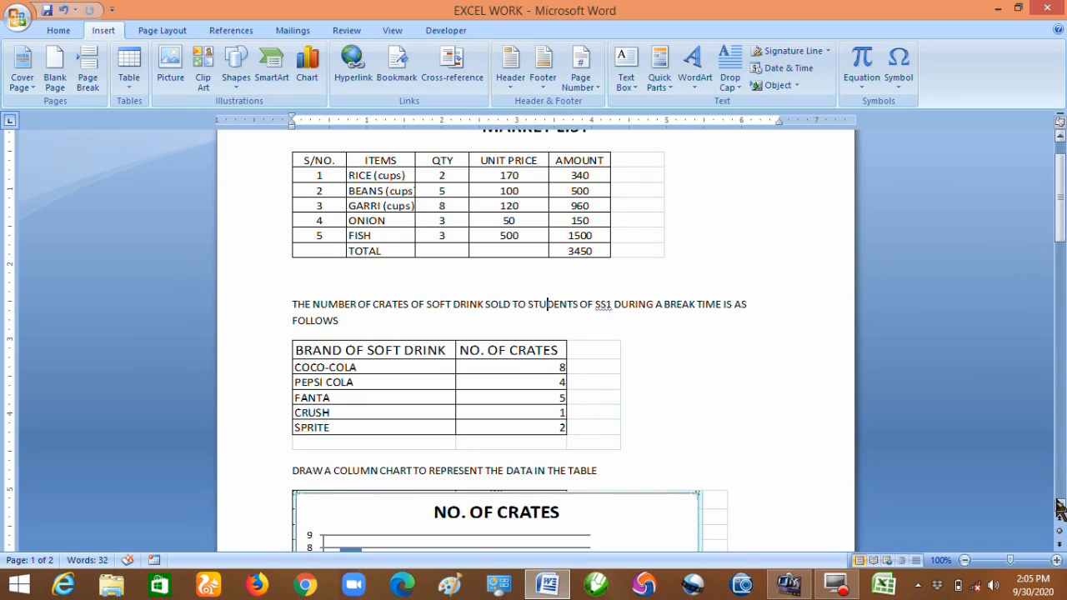
{"action": "left_click_drag", "start_coordinate": [1060, 511], "coordinate": [1061, 511]}
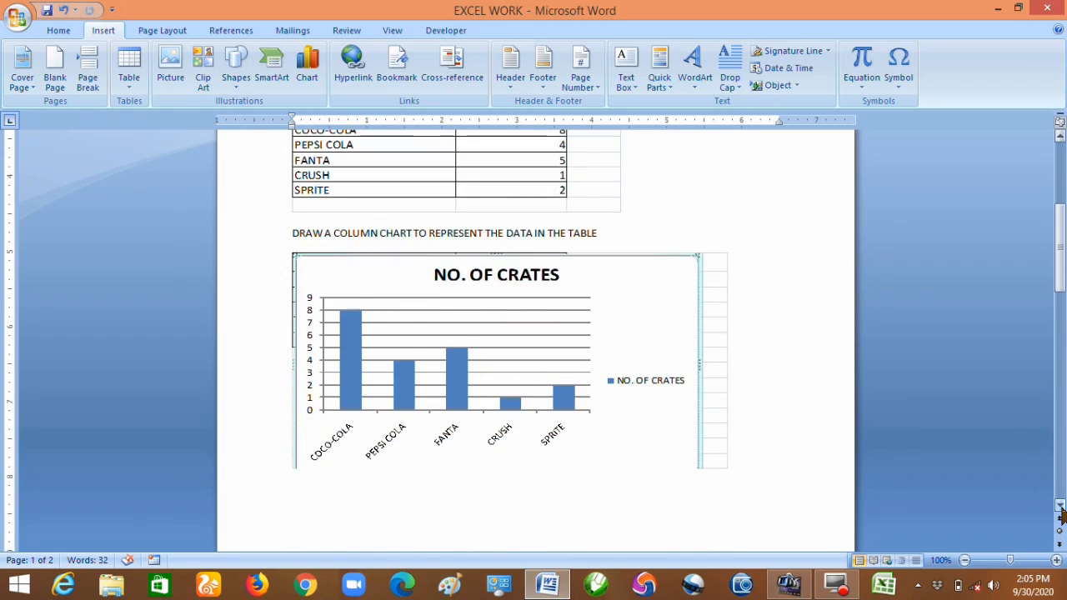